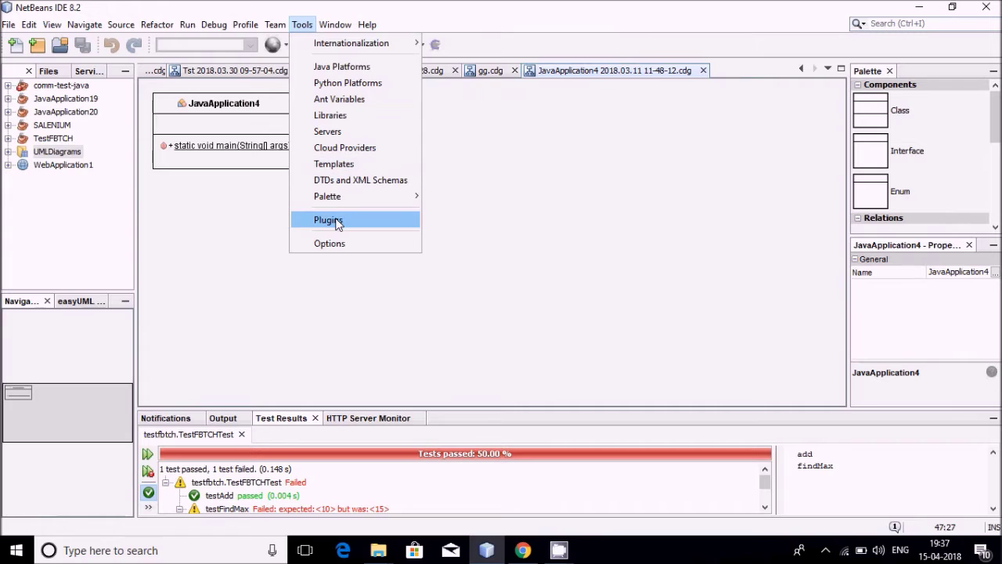
Open the plugin manager, look through the available plugins and show the downloaded plugins
left_click(335, 221)
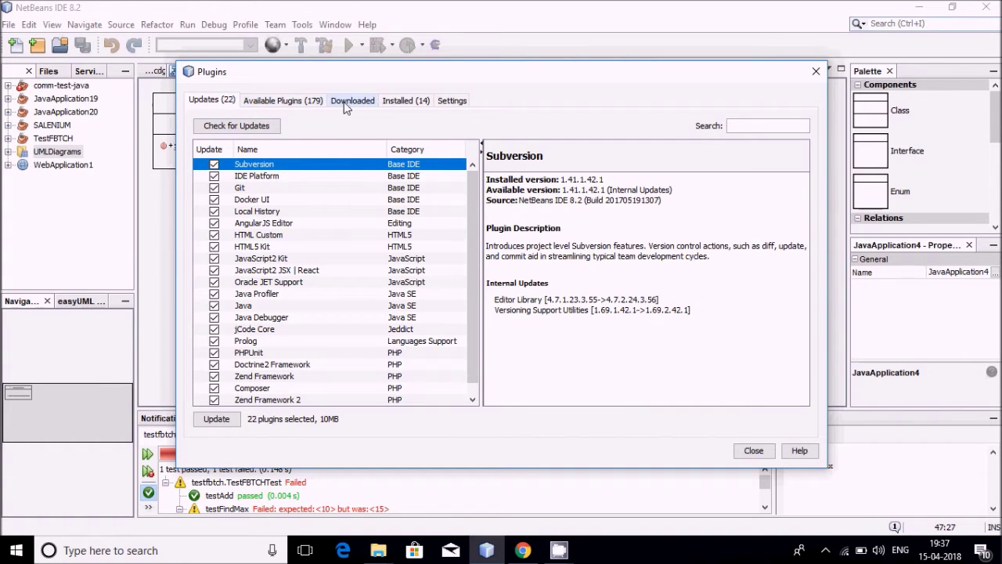
left_click(291, 104)
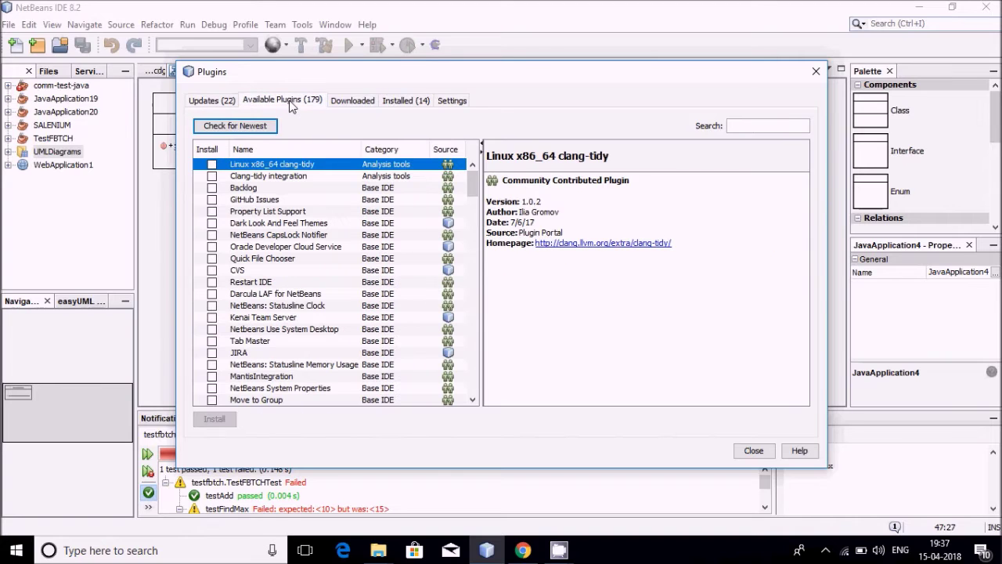
left_click(342, 104)
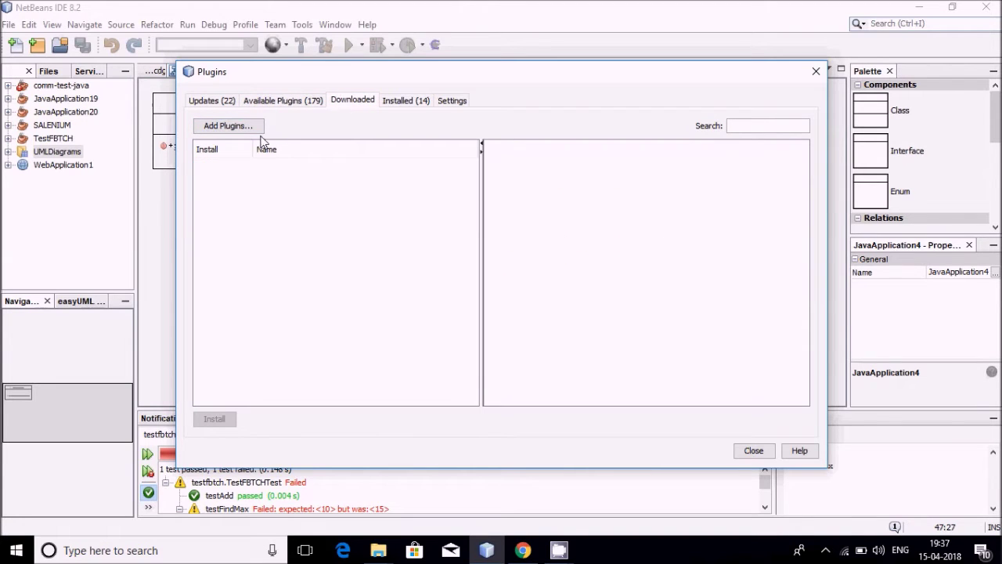
Switch to Chrome, download the easyUML plugin for NetBeans 8.2 and show the downloaded zip in its folder
left_click(523, 551)
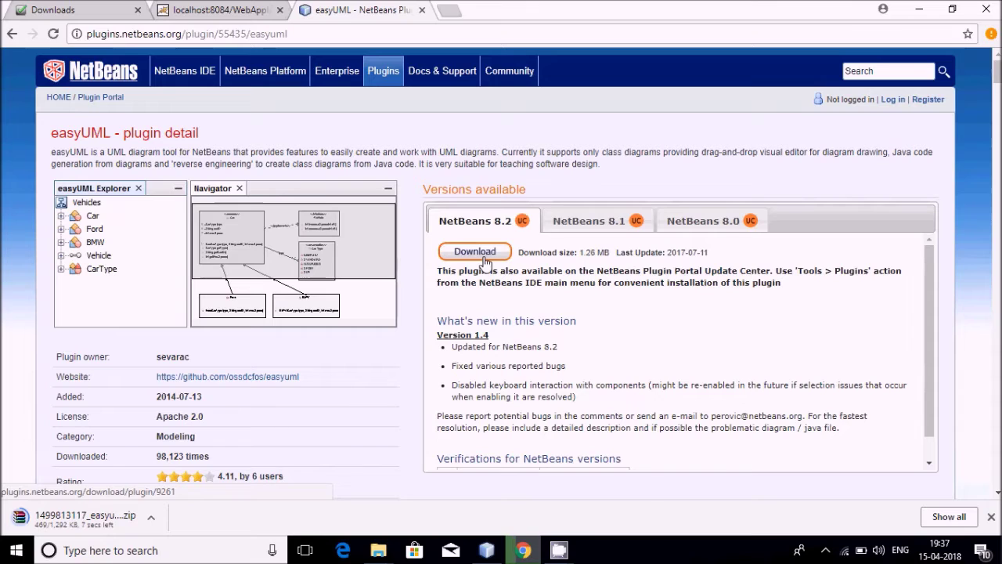
left_click(949, 518)
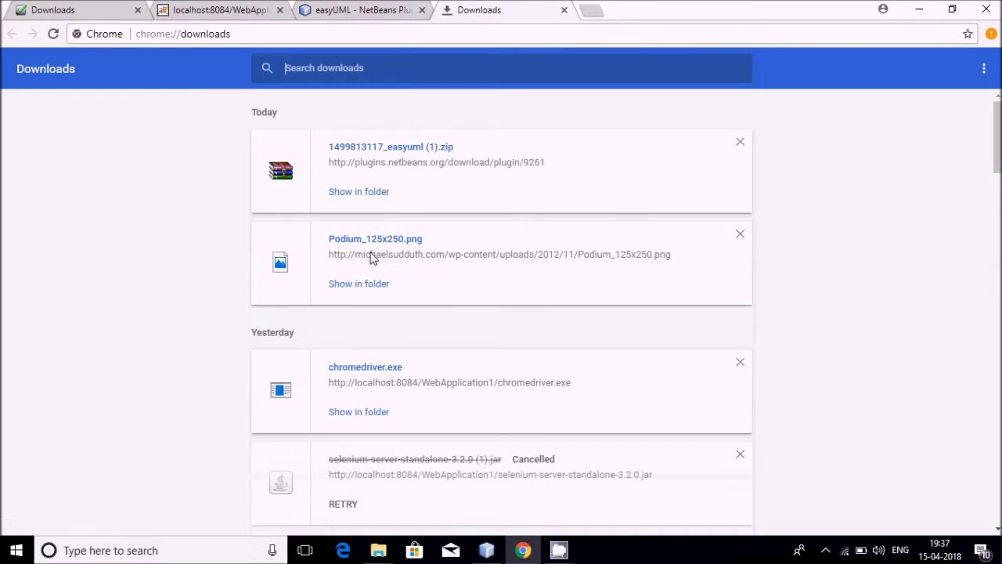
left_click(365, 197)
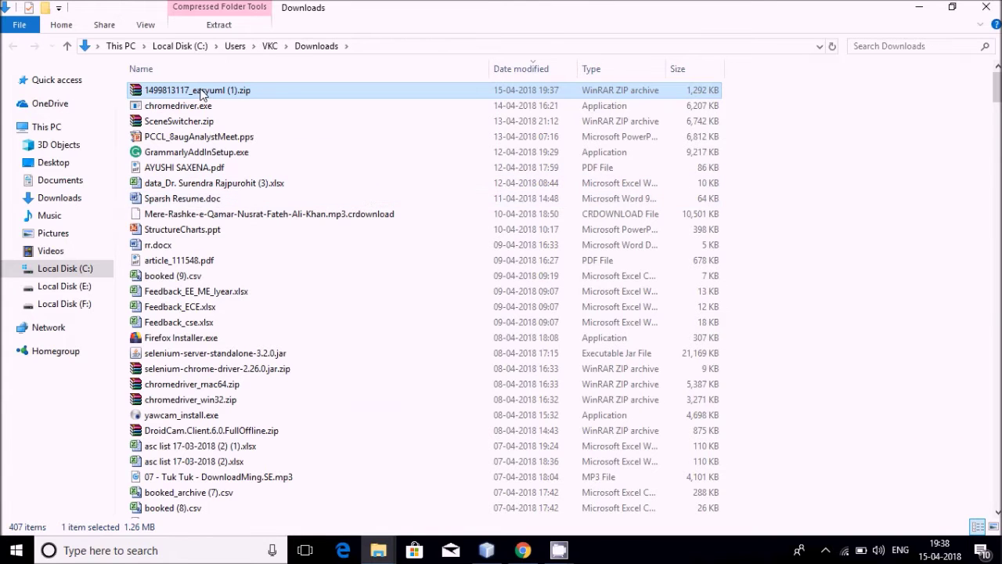
left_click_drag(998, 91, 998, 529)
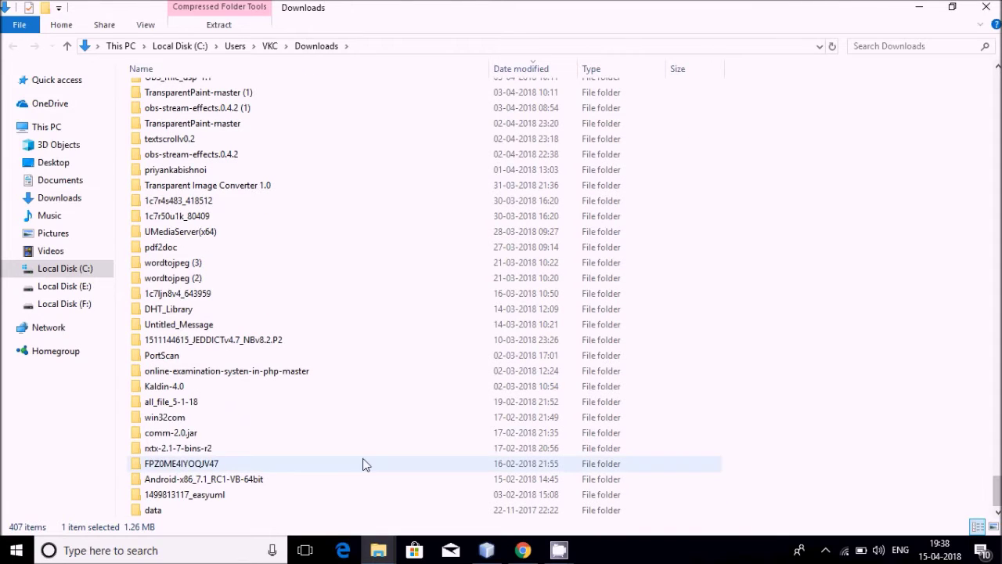
left_click(209, 355)
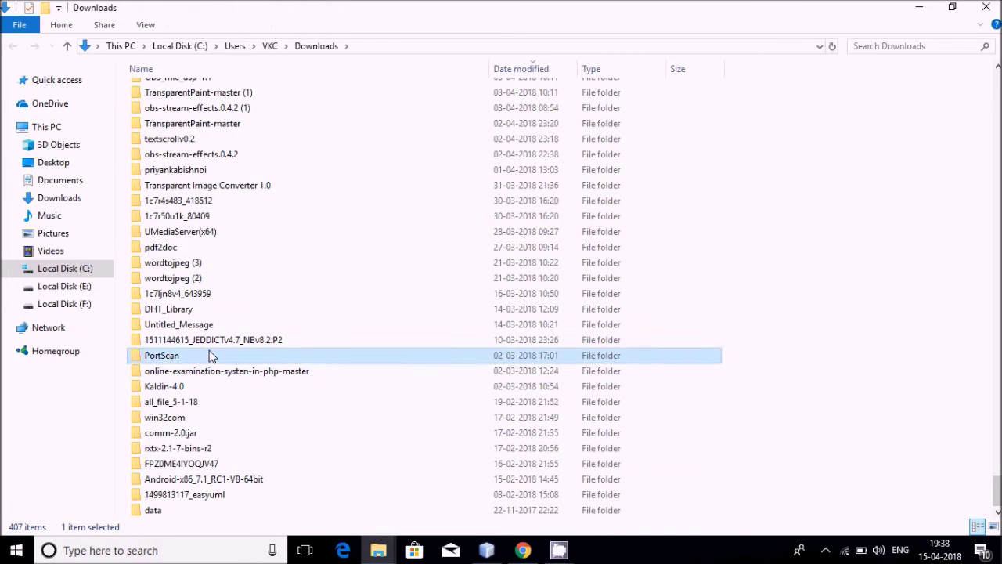
key("1")
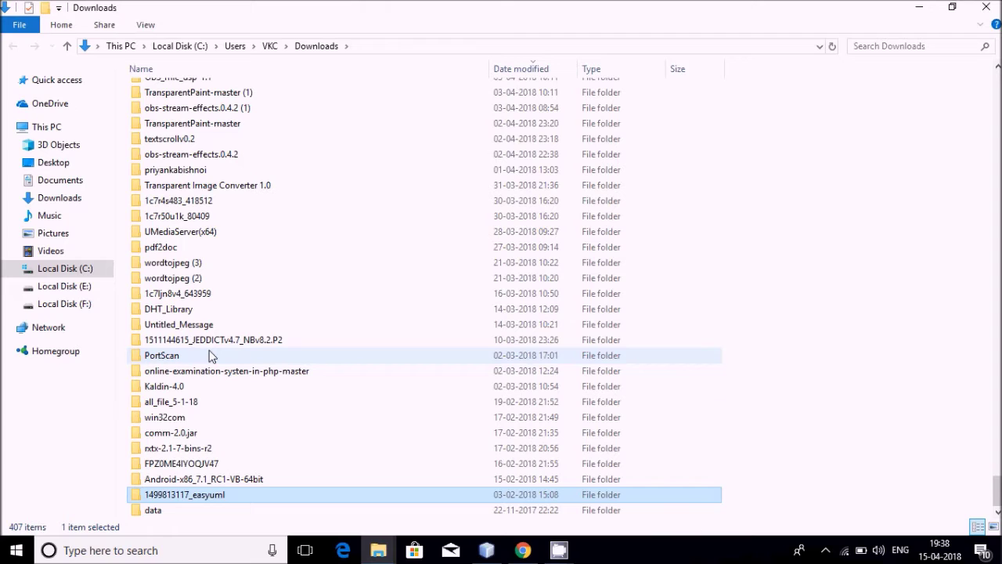
left_click(202, 499)
double_click(202, 499)
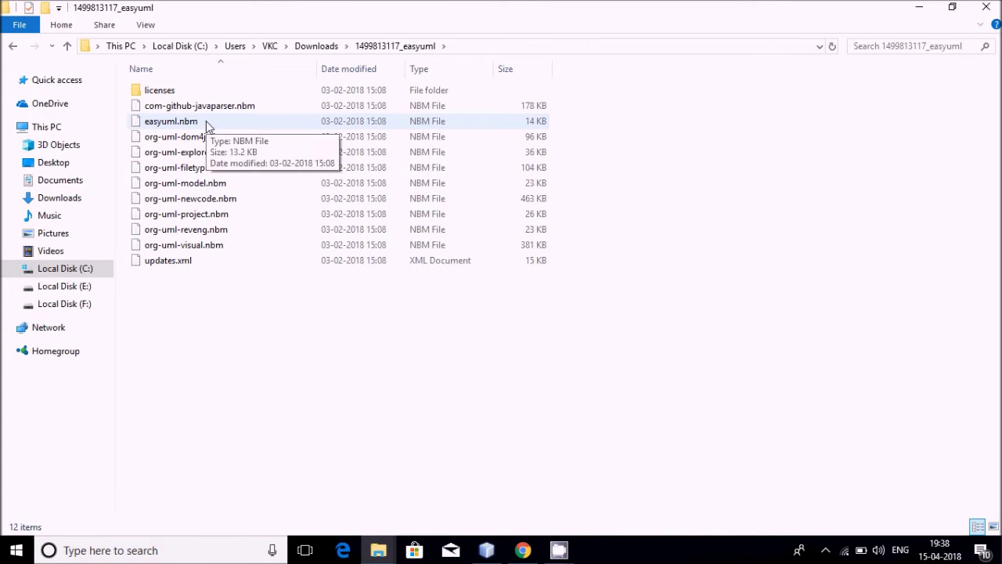
Review the easyUML plugin files by selecting them from com-github-javaparser.nbm downward, and clear the selection
left_click(191, 109)
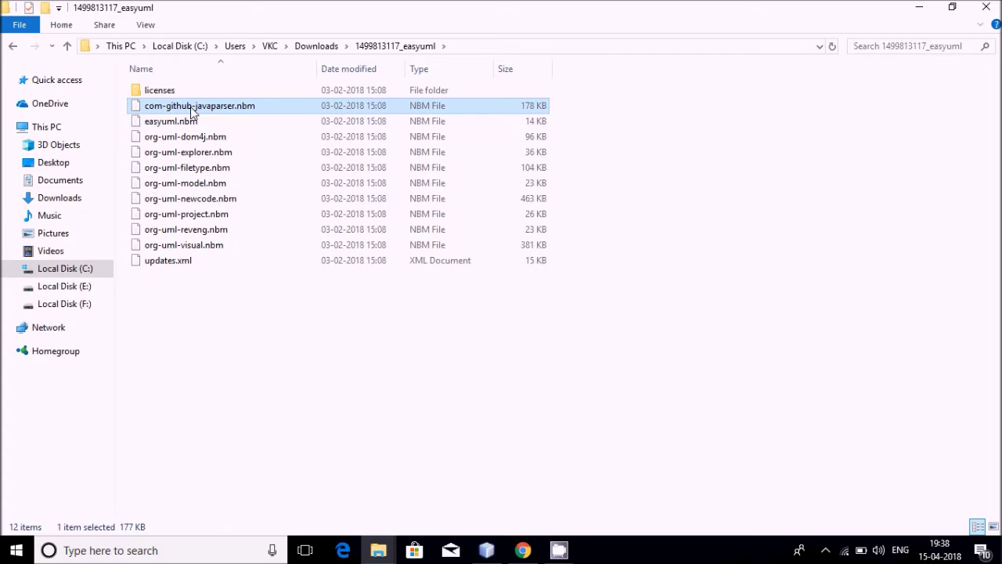
key("shift+Down")
key("shift+Down")
key("shift+Down")
key("shift+Down")
key("shift+Down")
key("shift+Down")
key("shift+Down")
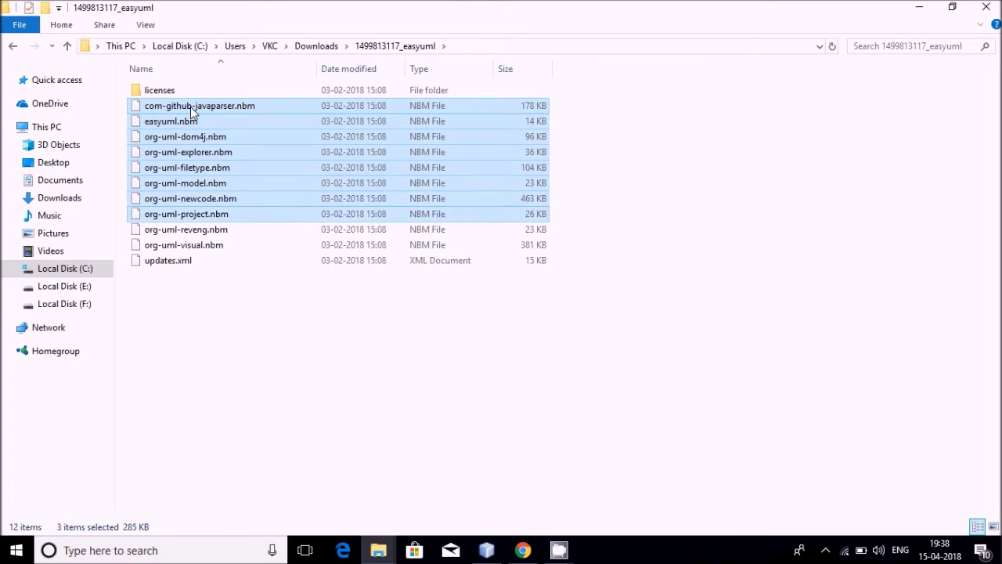
key("shift+Down")
key("shift+Down")
key("shift+Down")
left_click(285, 326)
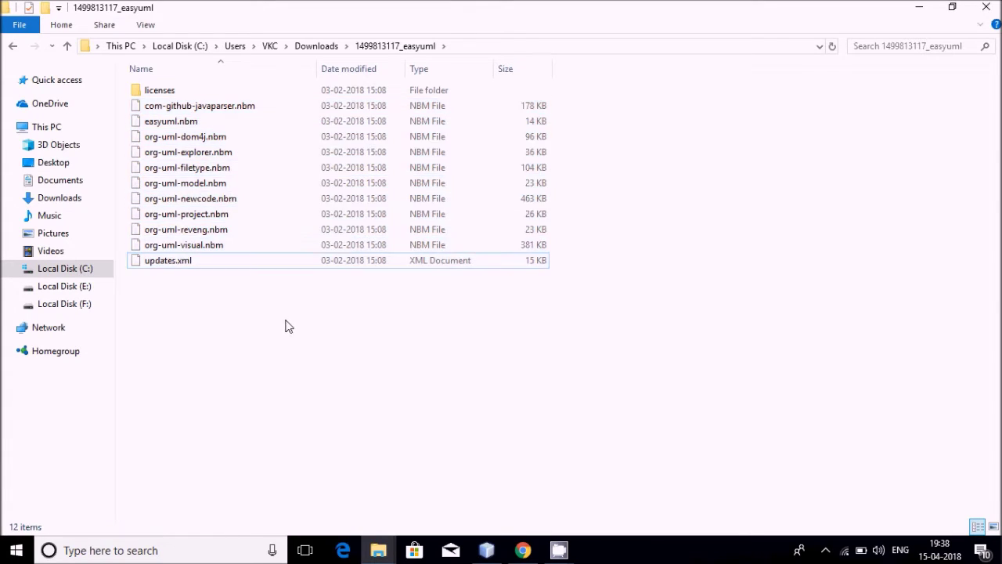
Switch to NetBeans, start adding downloaded plugins and browse to the Downloads folder
left_click(486, 550)
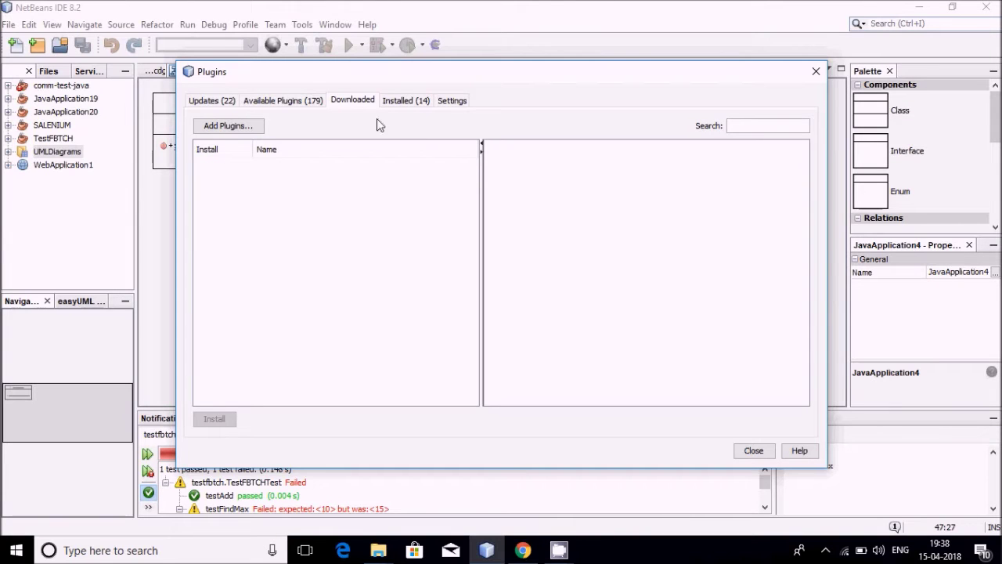
left_click(249, 128)
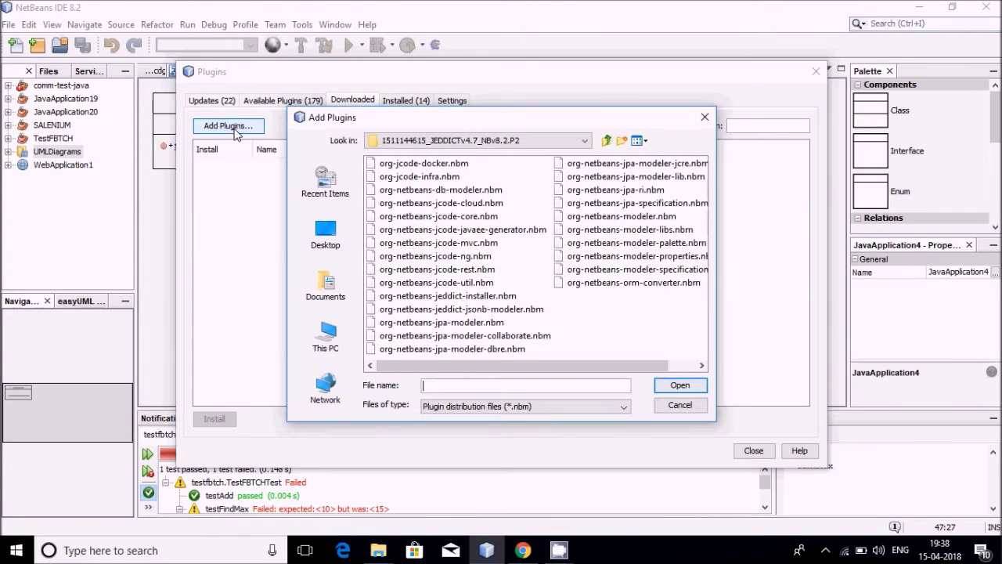
left_click(584, 141)
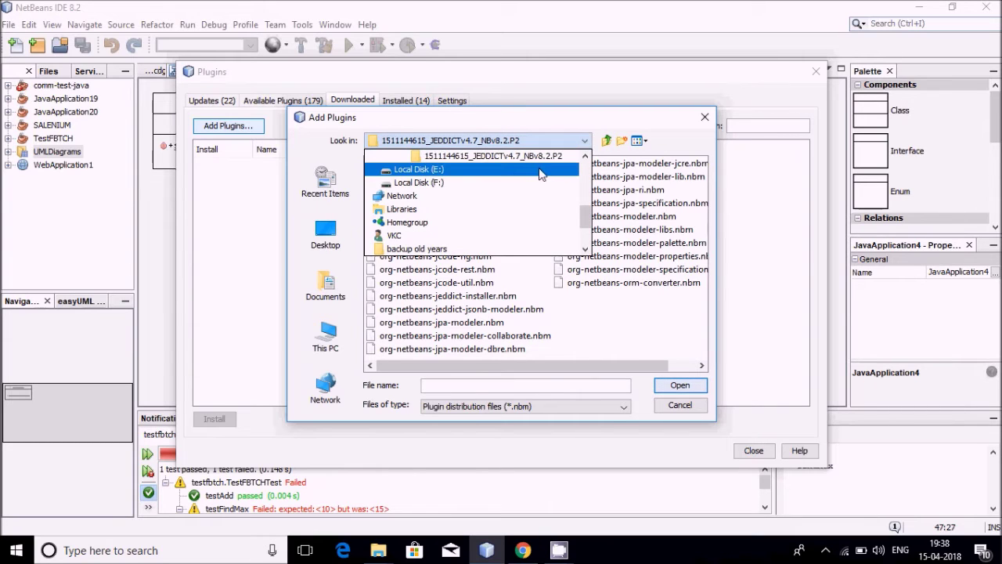
left_click(317, 350)
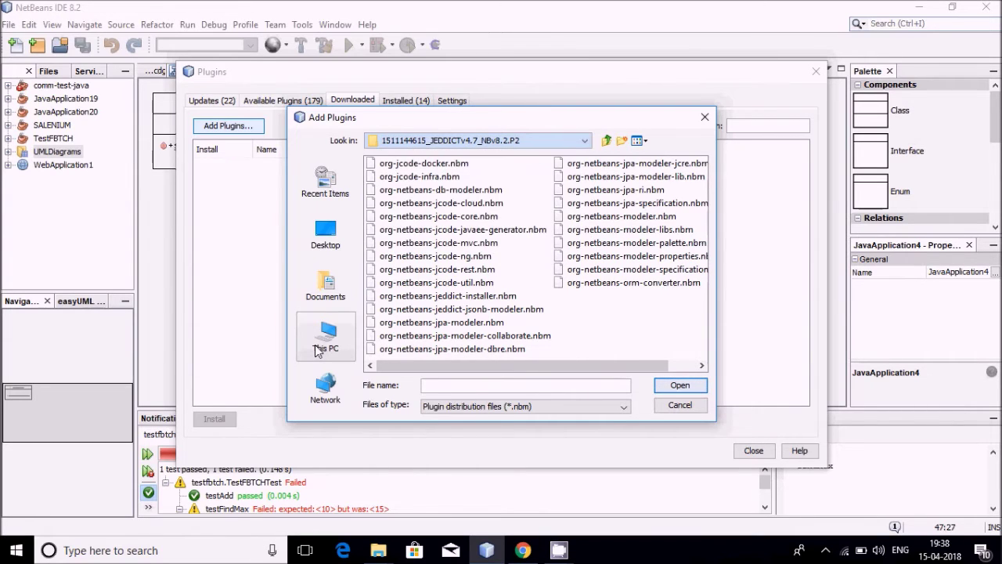
left_click(318, 350)
double_click(397, 205)
left_click(396, 178)
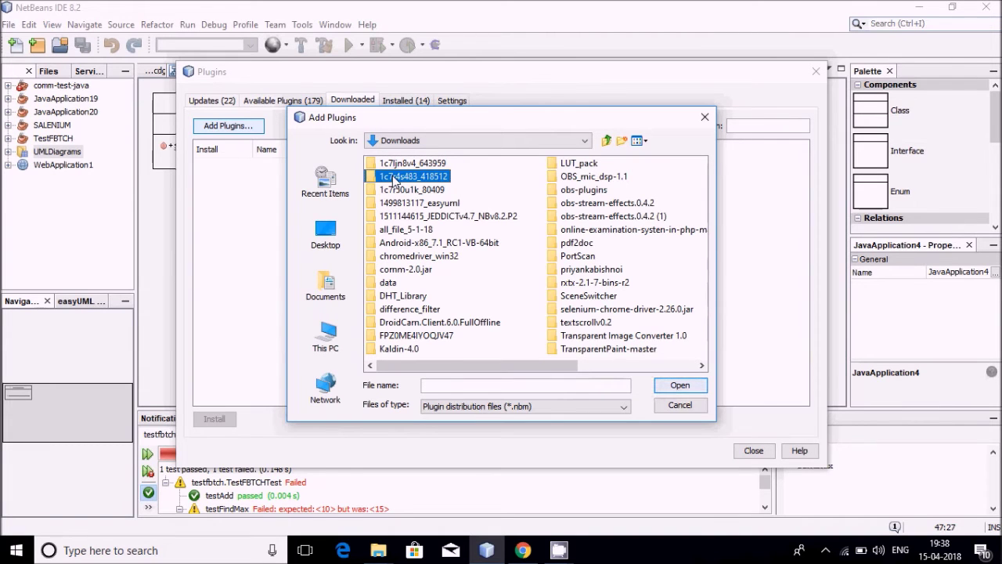
left_click(406, 205)
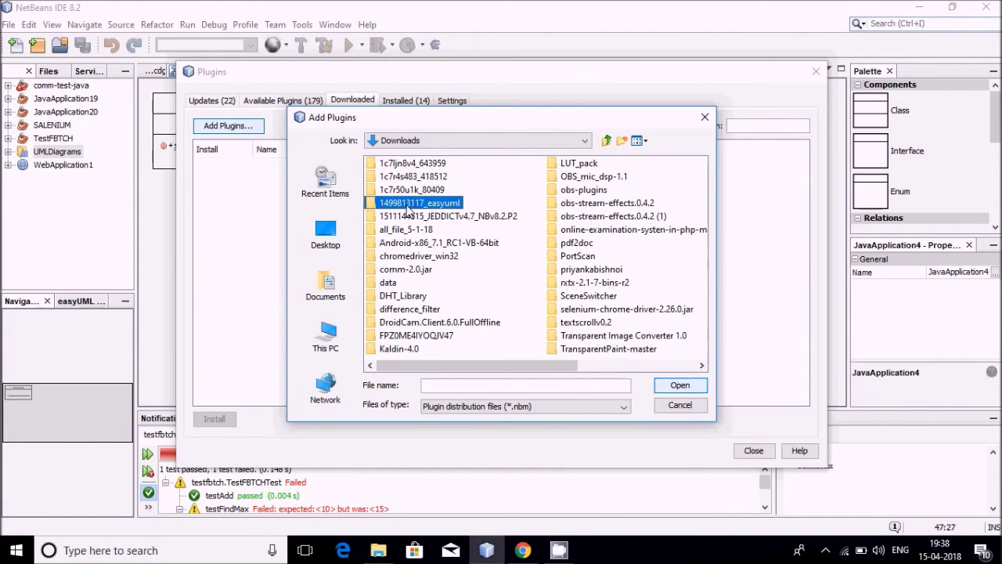
left_click(407, 205)
left_click(472, 193)
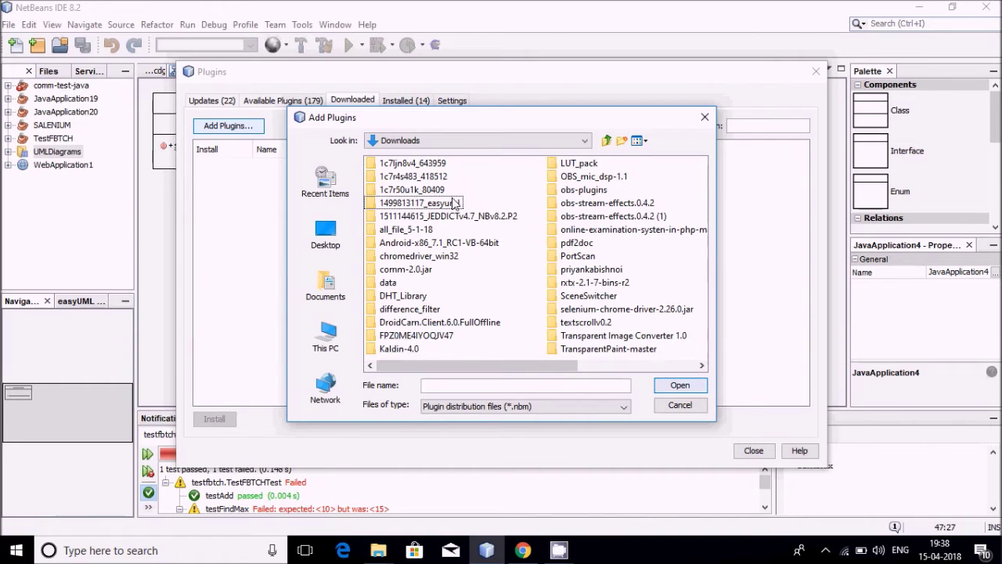
left_click(460, 202)
left_click(480, 172)
double_click(431, 204)
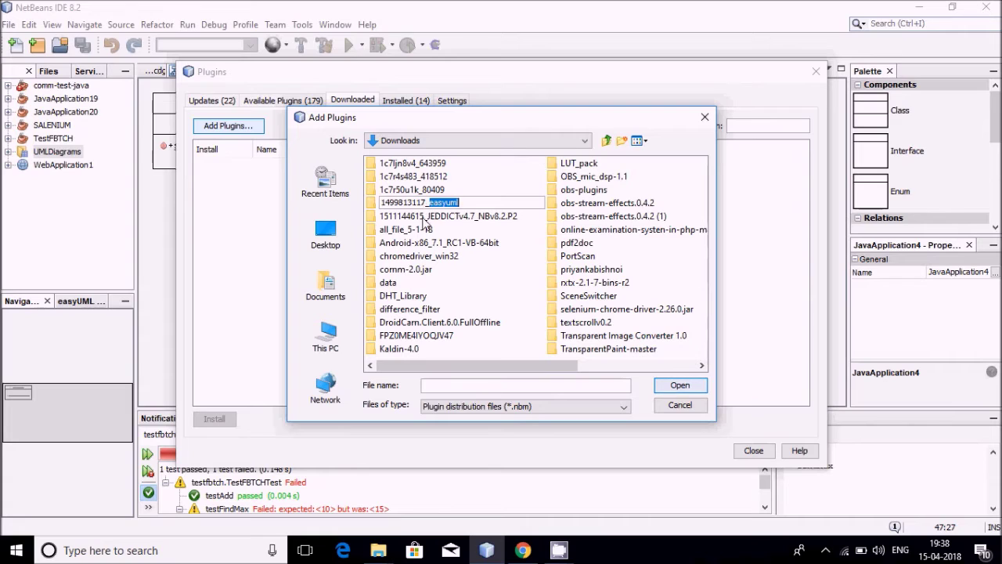
left_click(424, 219)
left_click(415, 203)
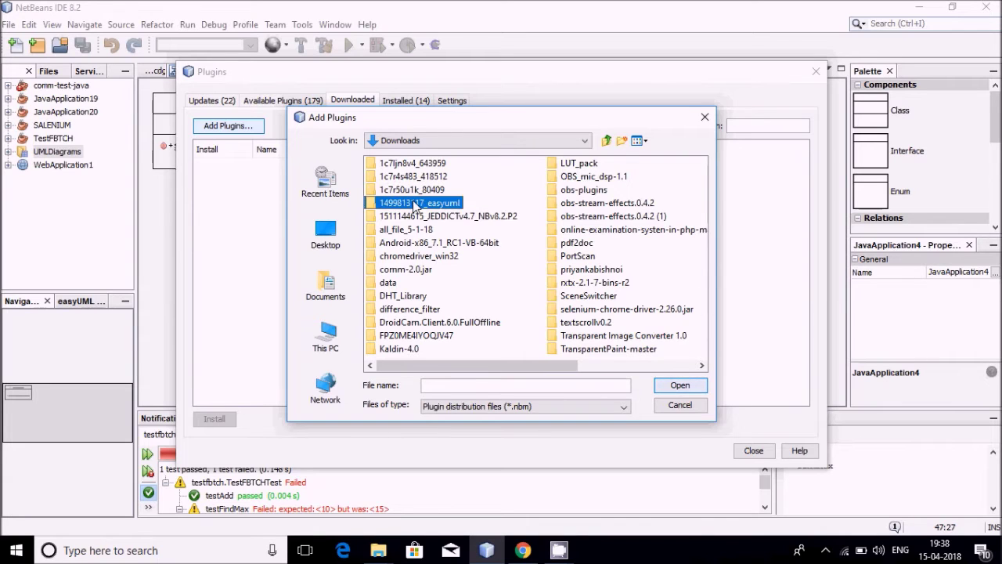
double_click(414, 203)
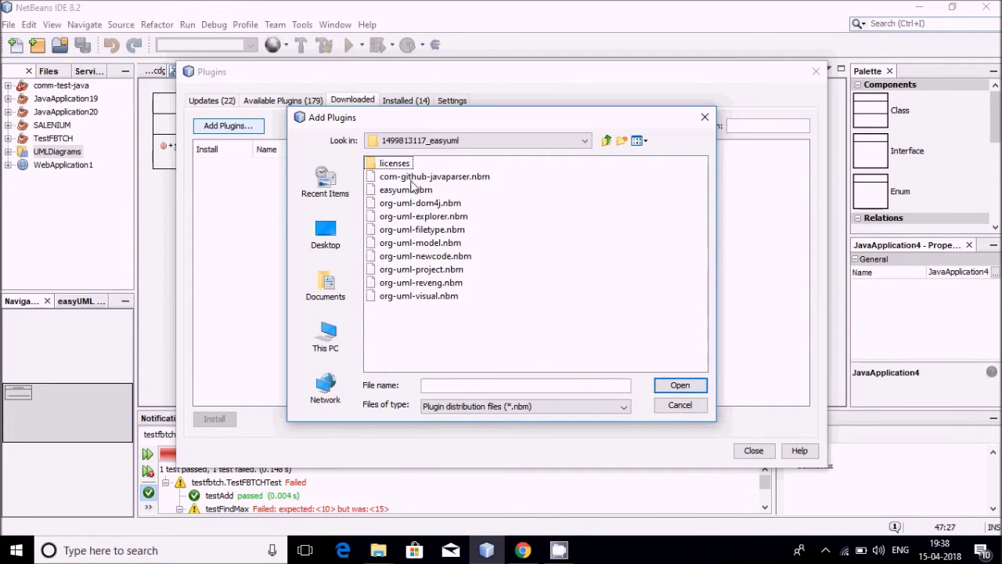
Select all NBM files from com-github-javaparser.nbm to org-uml-visual.nbm, and leave the plugin manager without adding them
left_click(410, 179)
key("shift+Down")
key("shift+Down")
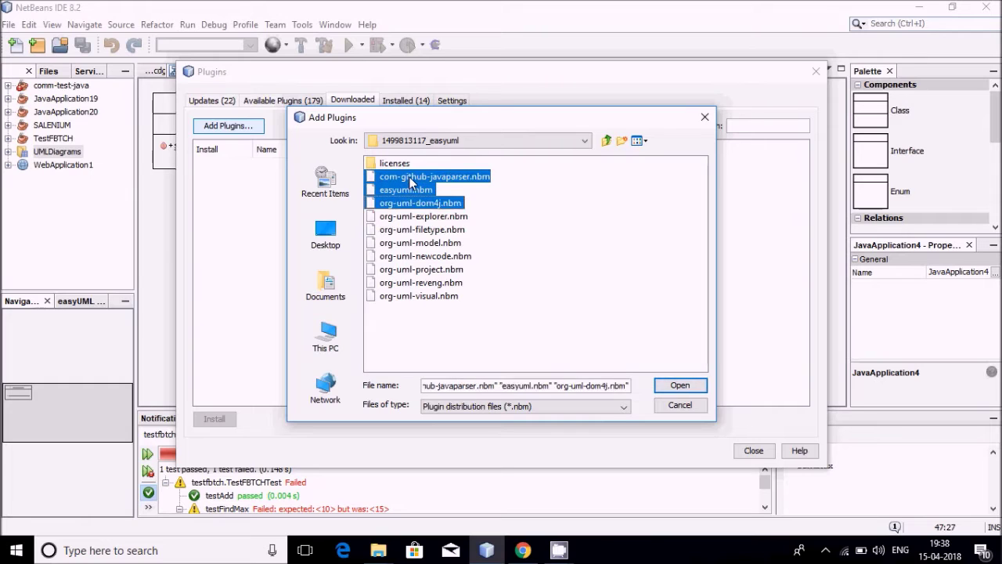
key("shift+End")
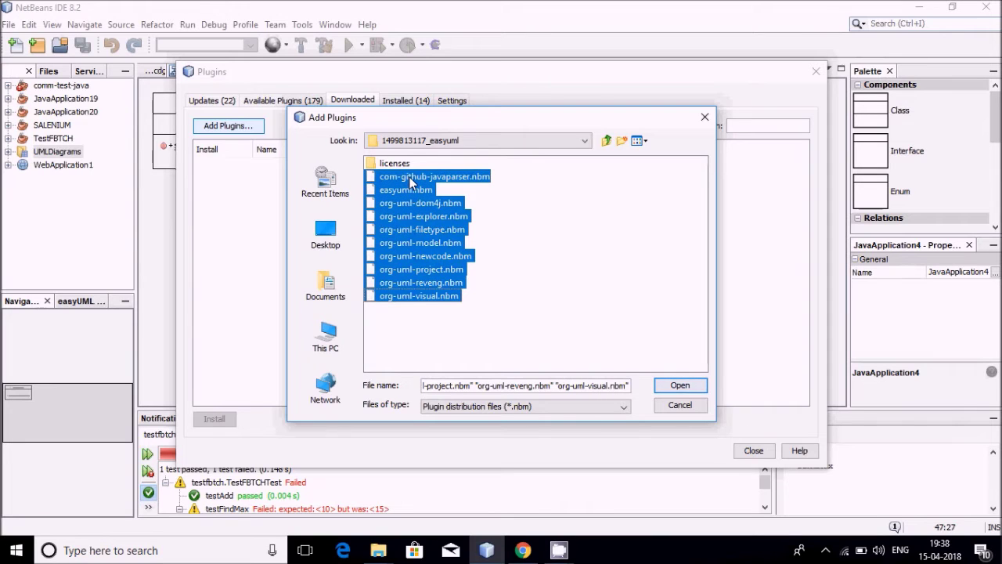
left_click(678, 408)
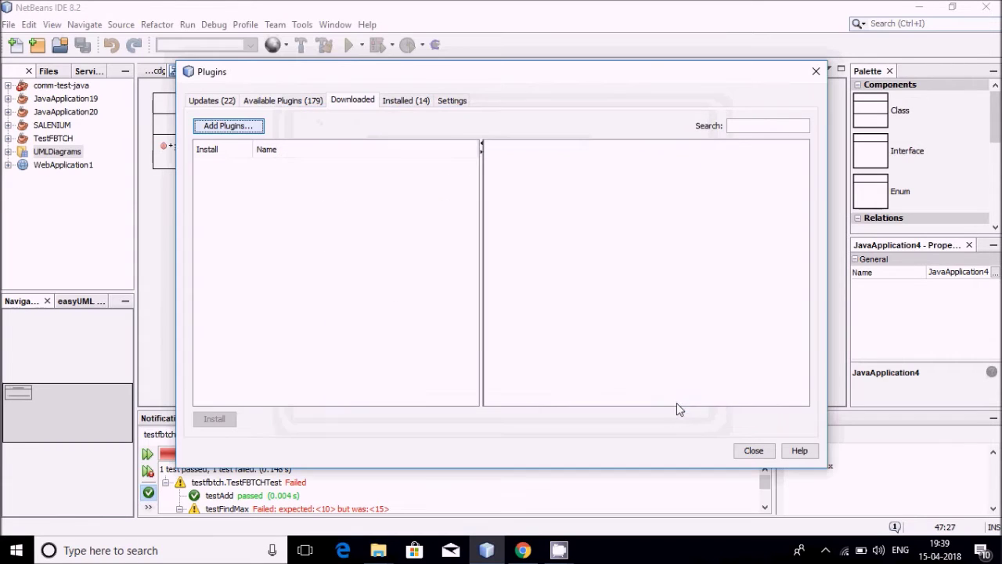
left_click(816, 72)
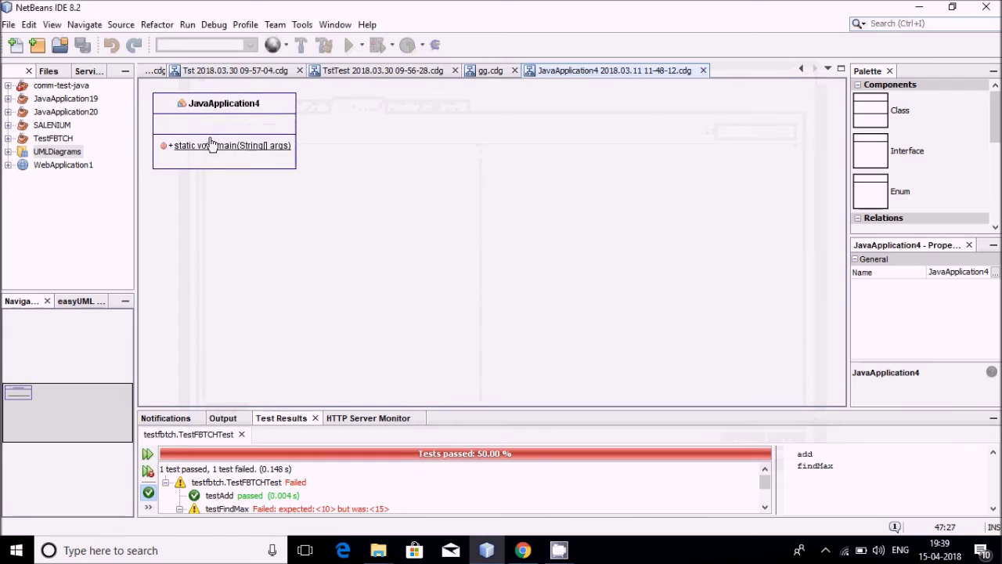
Create a new UML Diagrams Project from the UML category, keeping the name UMLDiagrams and the default location
left_click(9, 25)
left_click(47, 43)
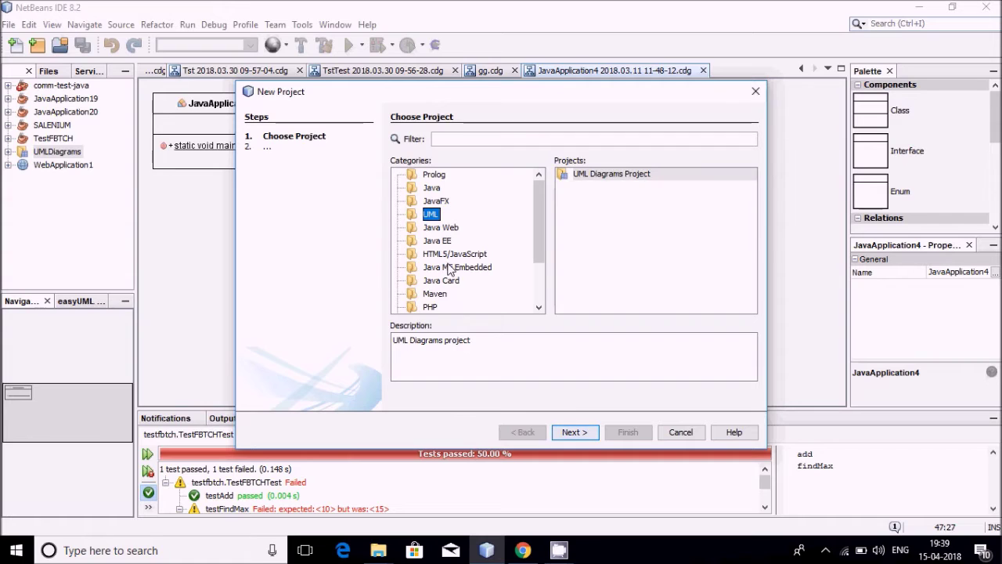
left_click_drag(538, 245, 539, 242)
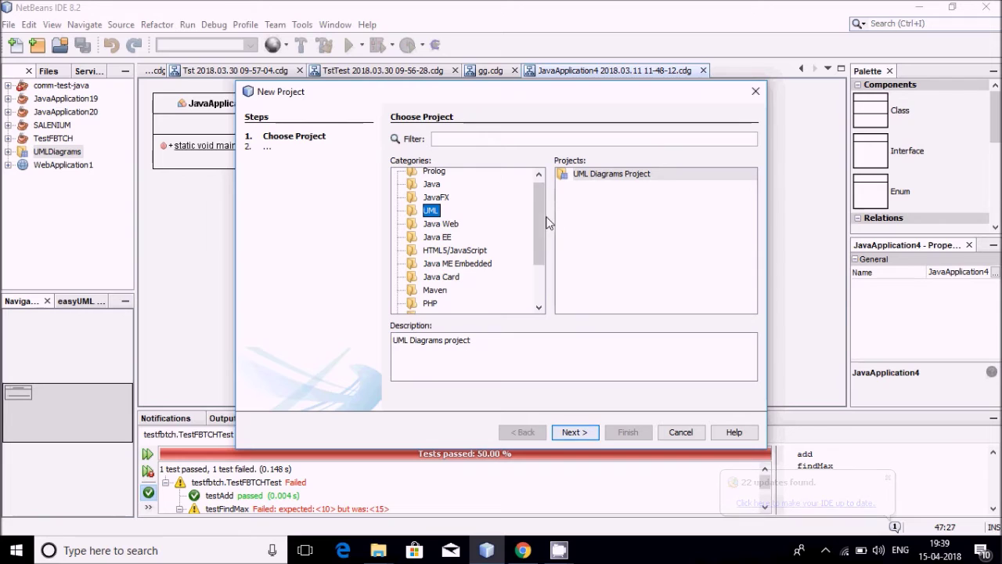
left_click_drag(539, 216, 539, 196)
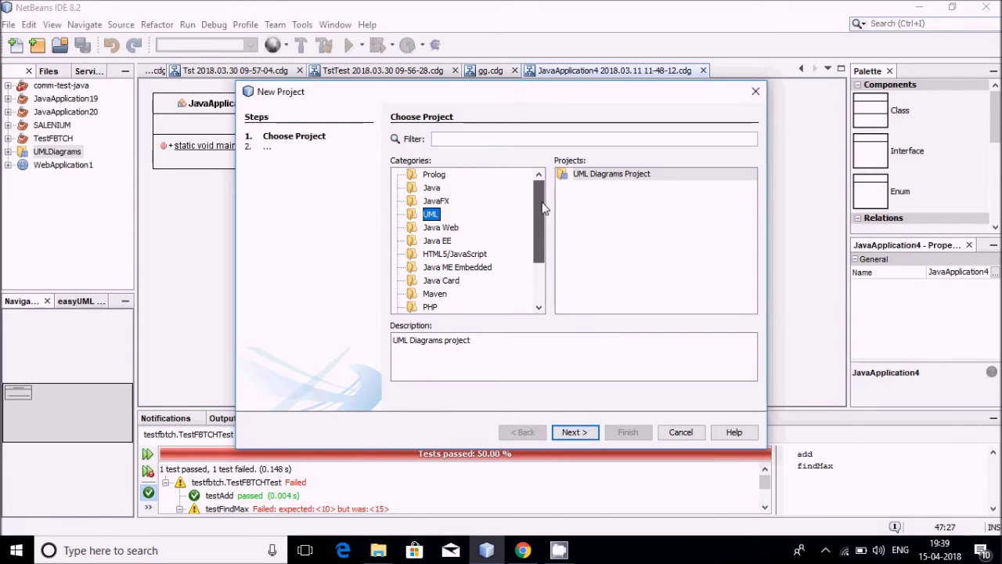
left_click(593, 179)
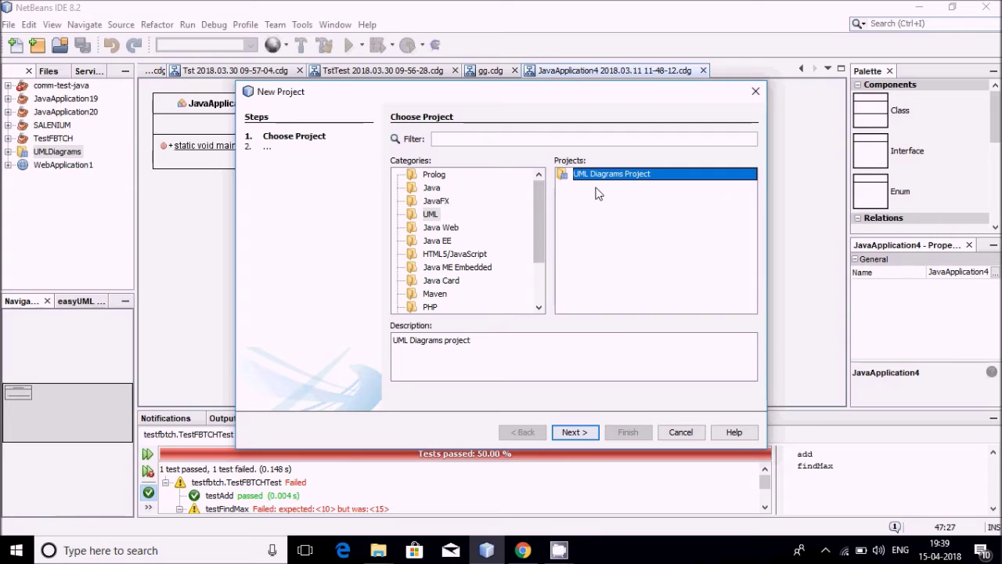
left_click(584, 433)
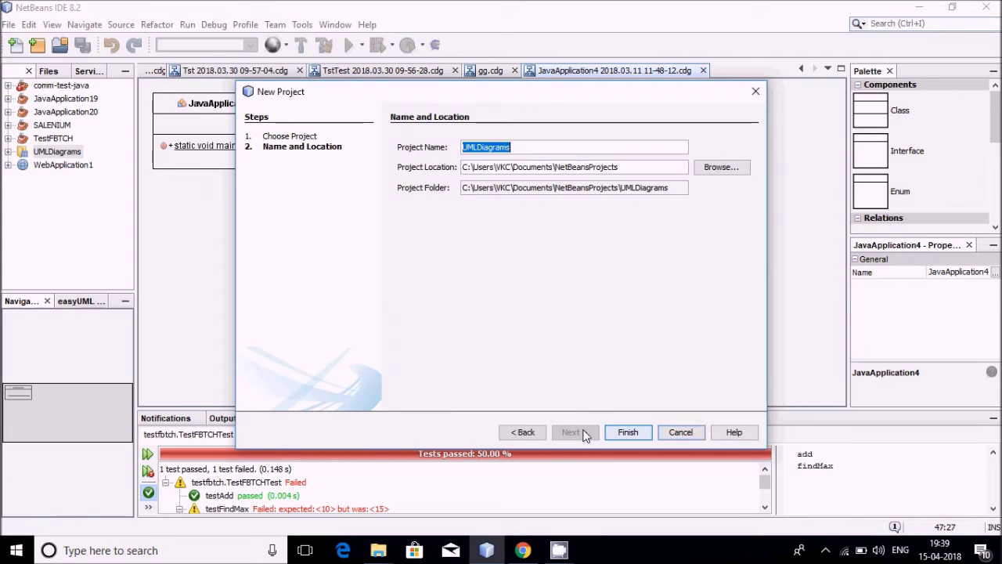
left_click(629, 433)
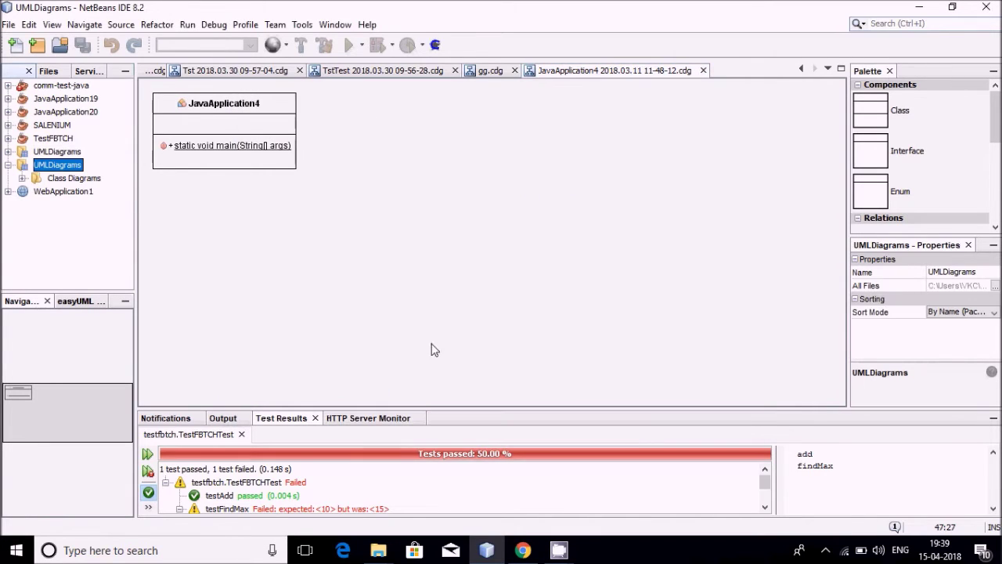
Look through the file categories offered for a new file in the newly created UMLDiagrams project, then close the wizard without creating anything
left_click(73, 178)
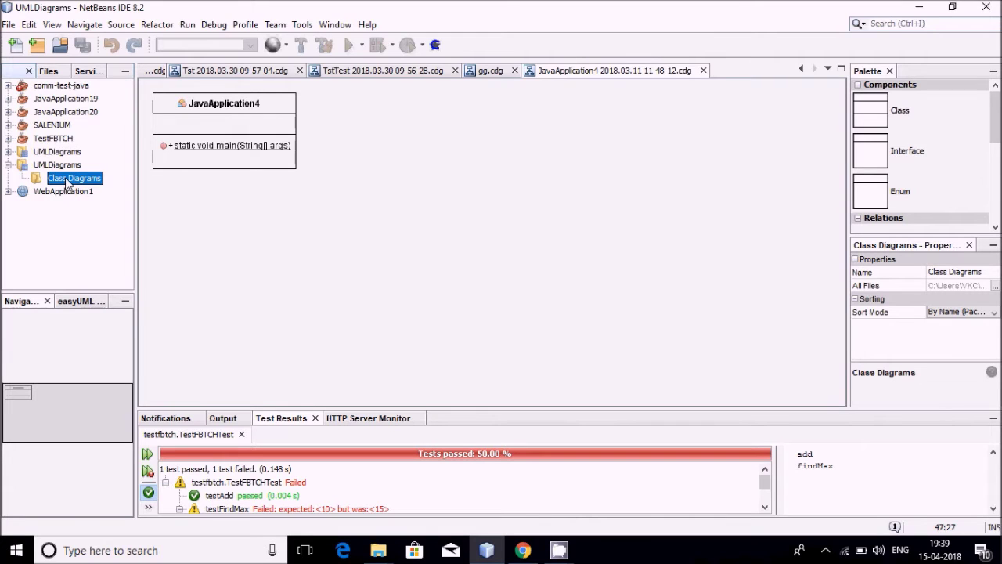
right_click(67, 181)
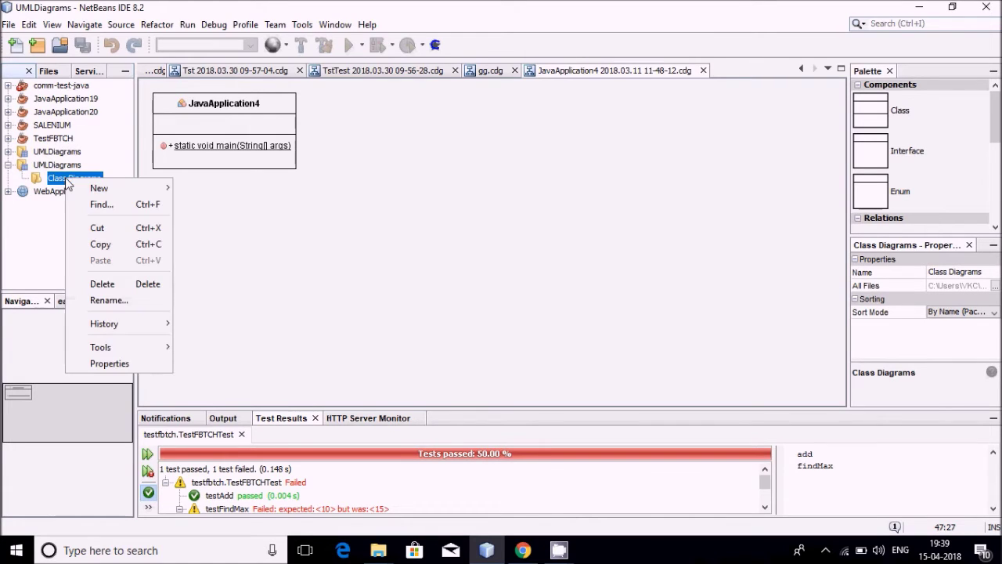
mouse_move(108, 190)
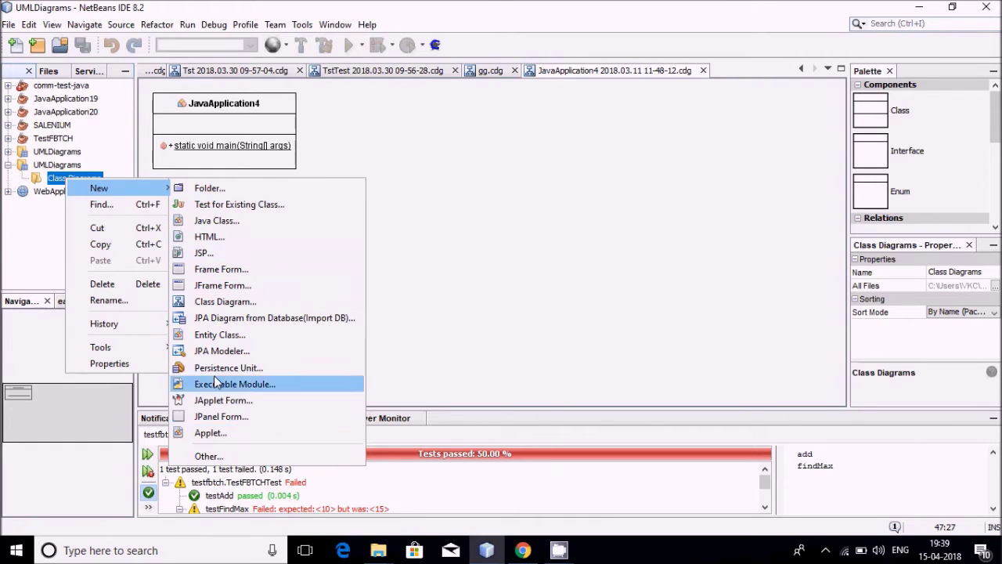
left_click(50, 165)
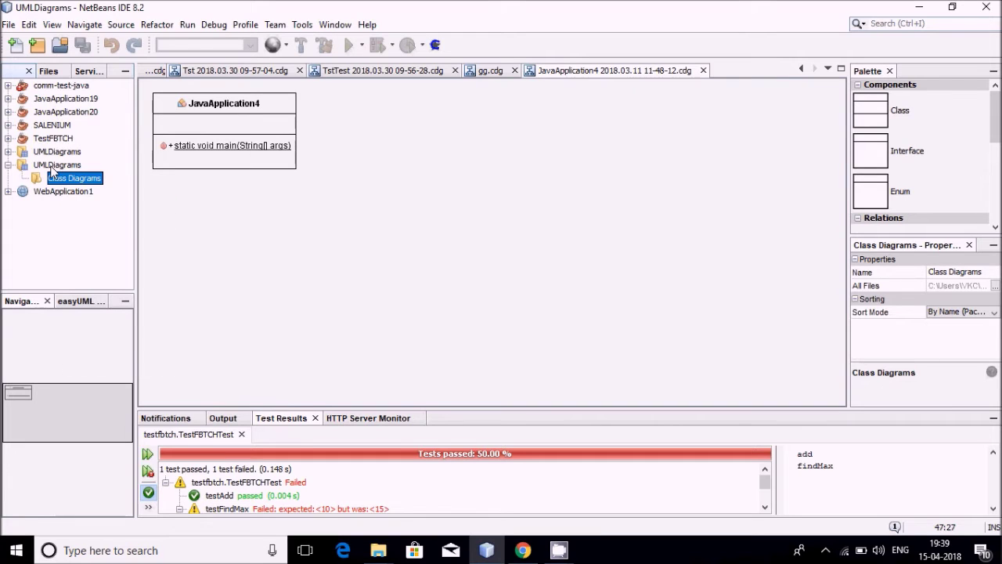
double_click(52, 165)
right_click(51, 169)
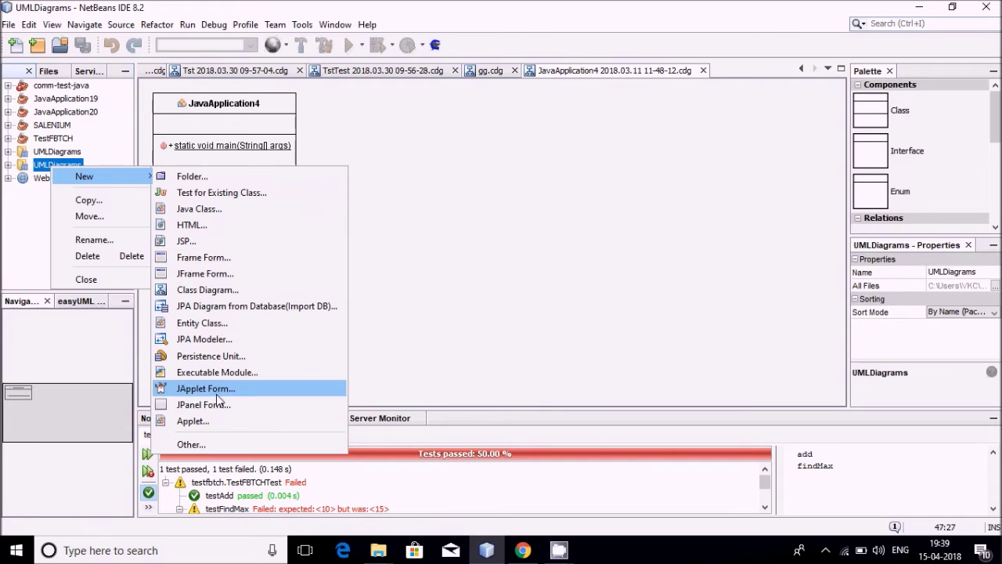
left_click(214, 445)
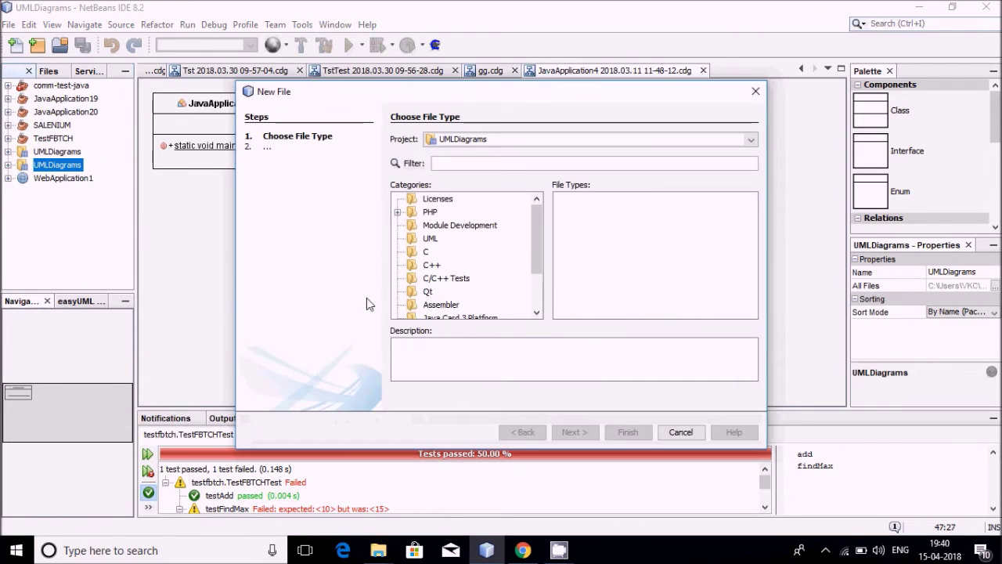
mouse_move(536, 216)
left_mouse_down()
mouse_move(537, 290)
mouse_move(536, 203)
left_mouse_up()
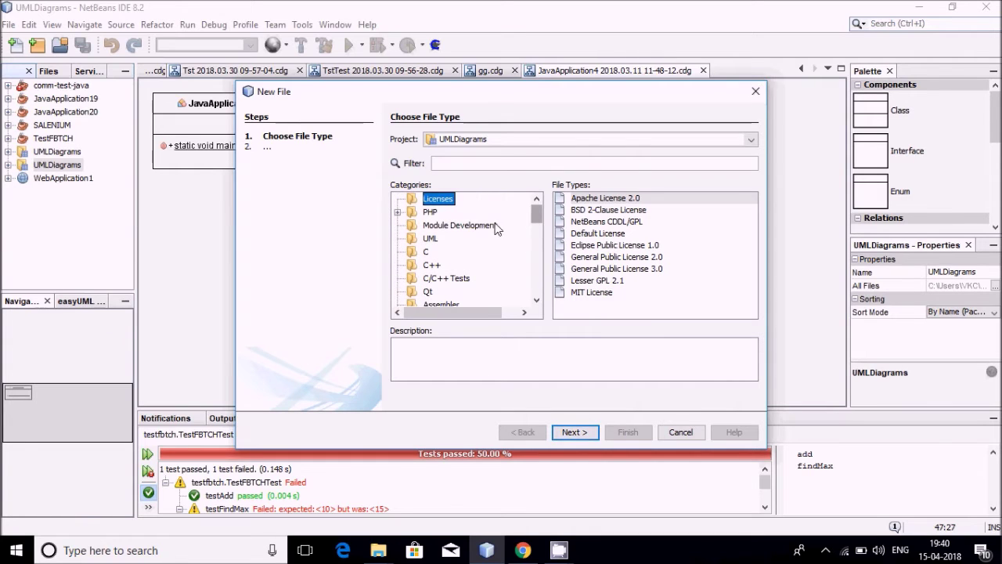
left_click(430, 213)
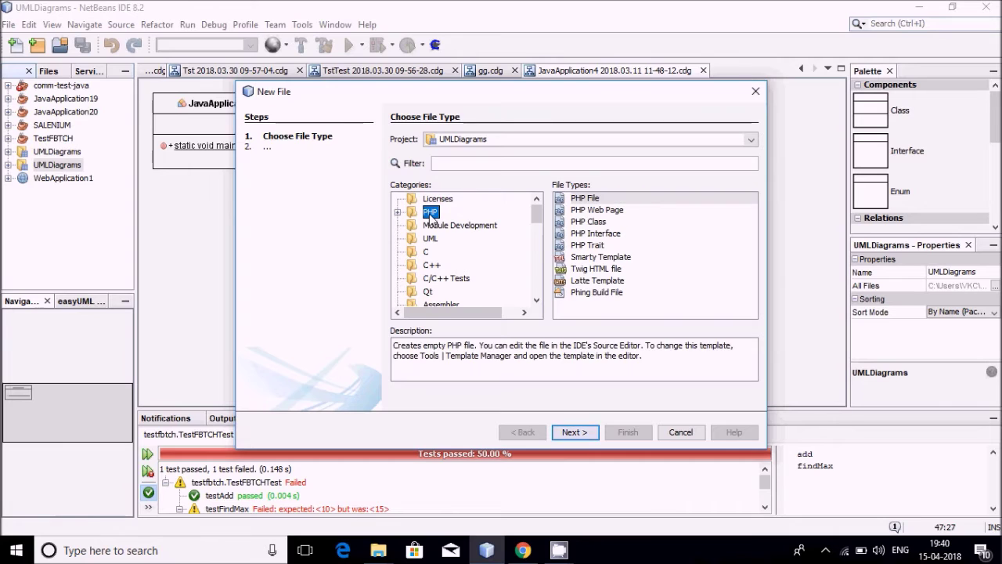
left_click_drag(537, 215, 537, 298)
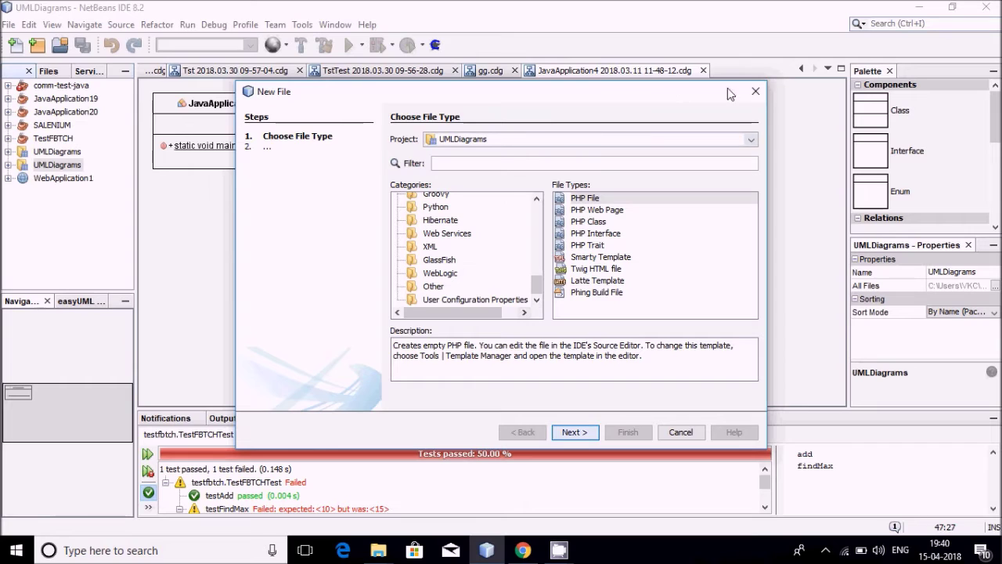
left_click(754, 95)
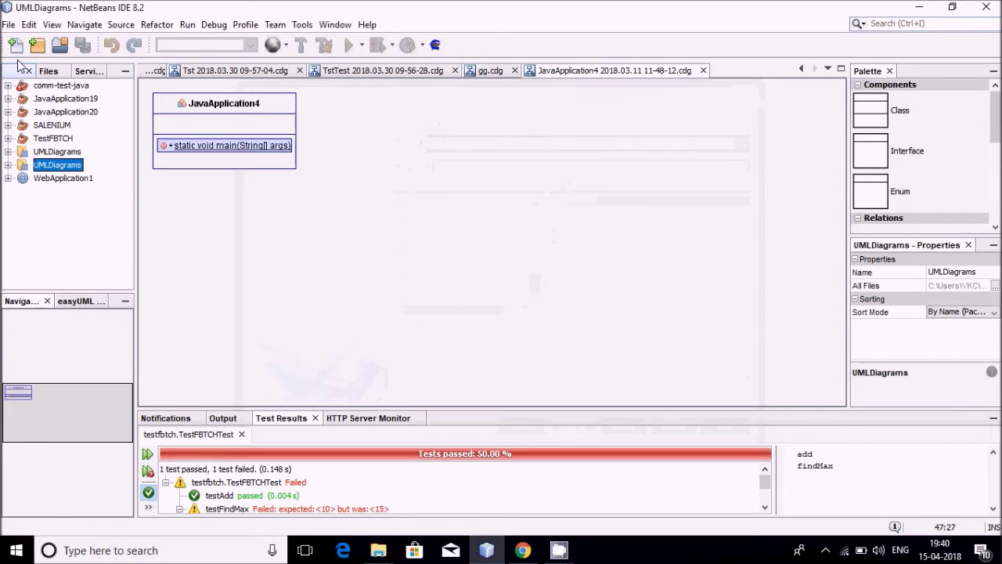
Expand the older UMLDiagrams project's Class Diagrams folder and examine the file categories offered for a new file there, without creating one
left_click(56, 154)
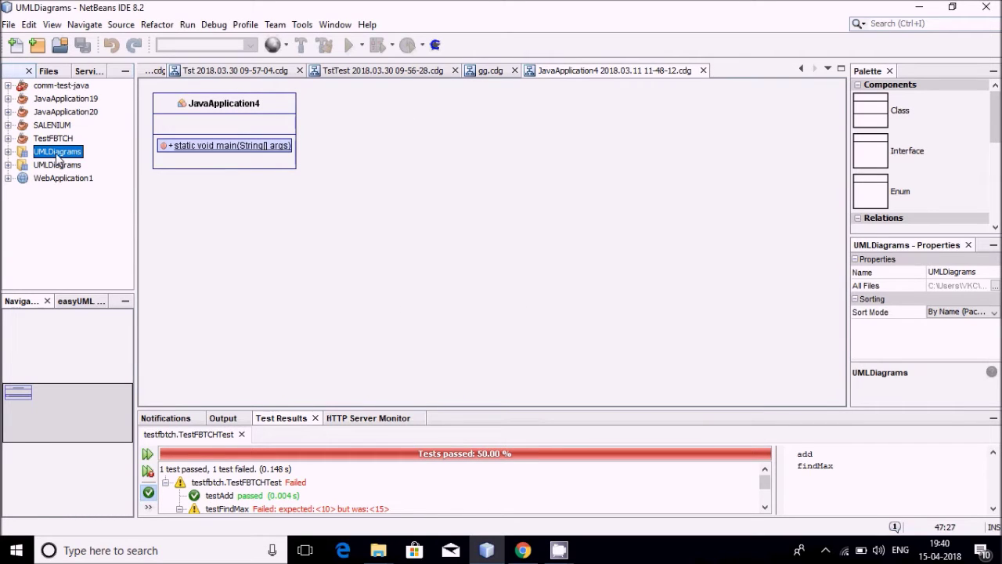
double_click(57, 154)
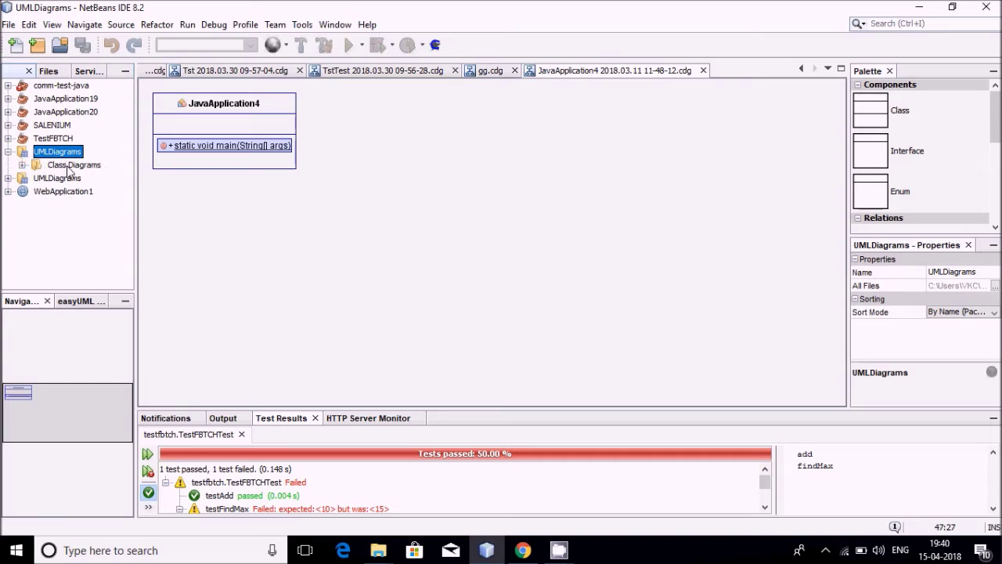
double_click(69, 166)
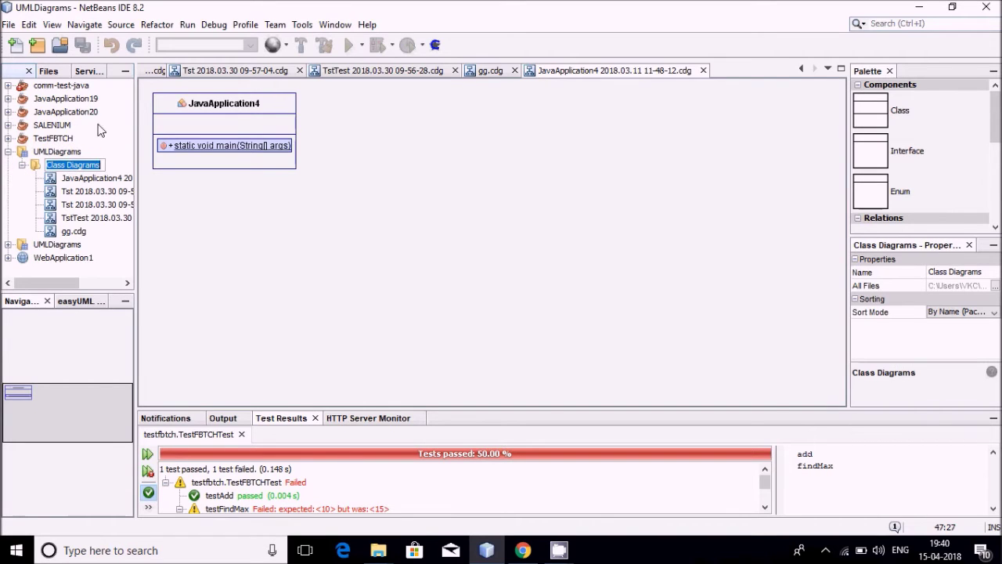
right_click(73, 166)
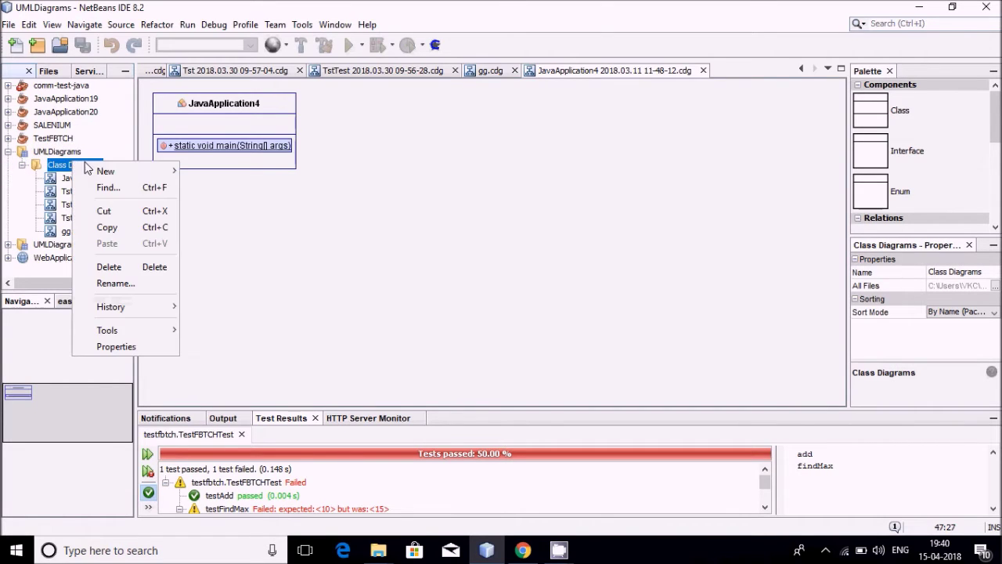
mouse_move(123, 174)
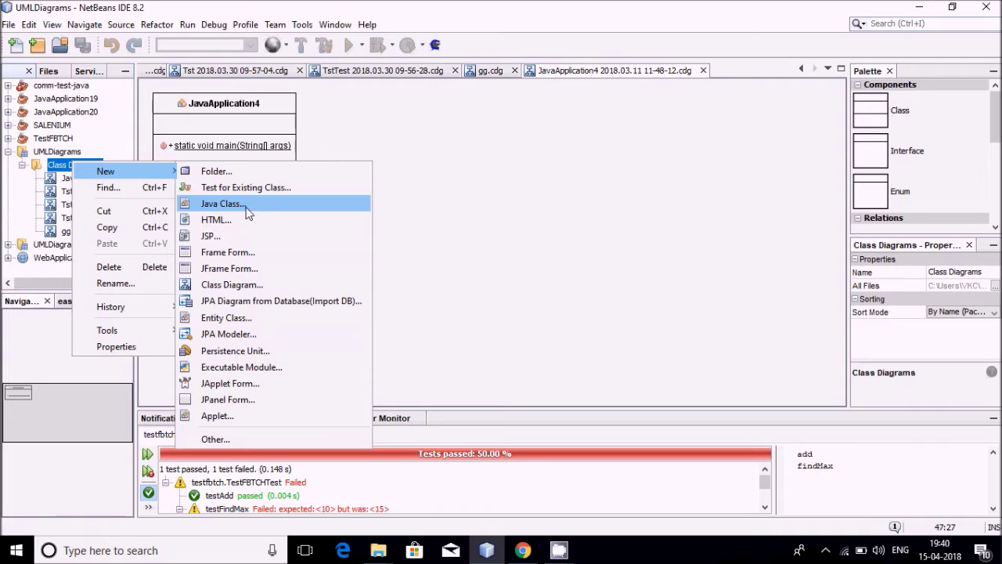
left_click(225, 437)
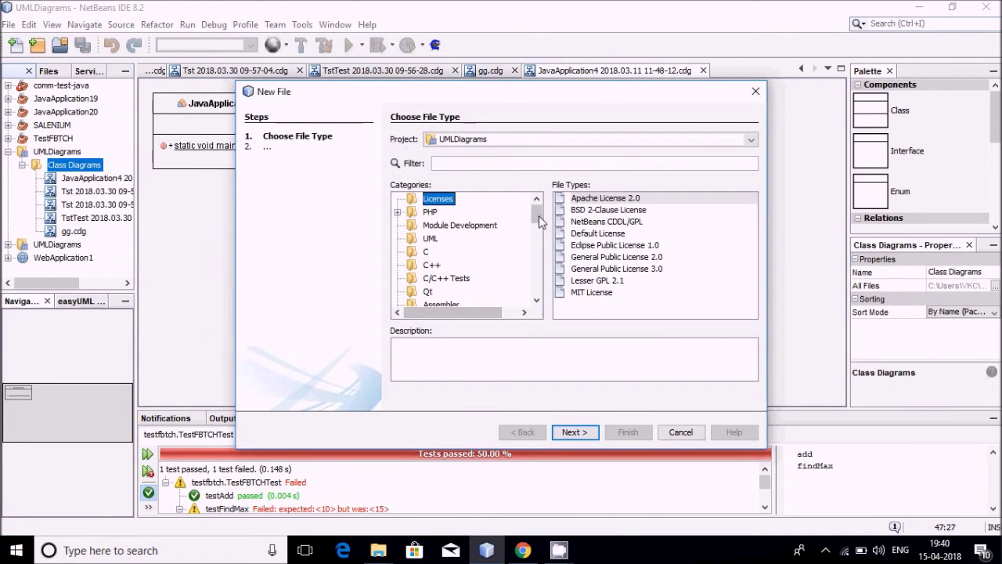
left_click_drag(538, 220, 539, 290)
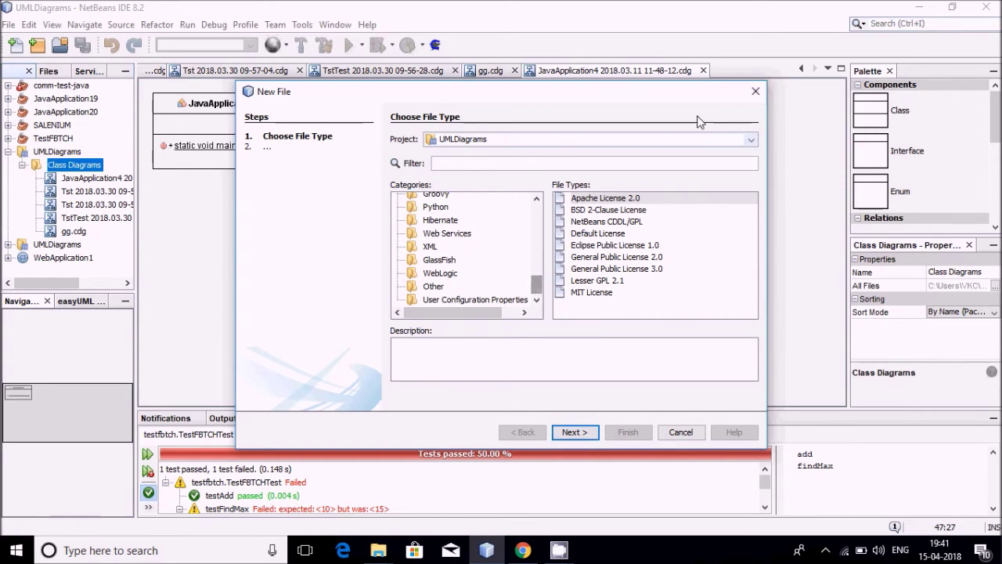
left_click(754, 92)
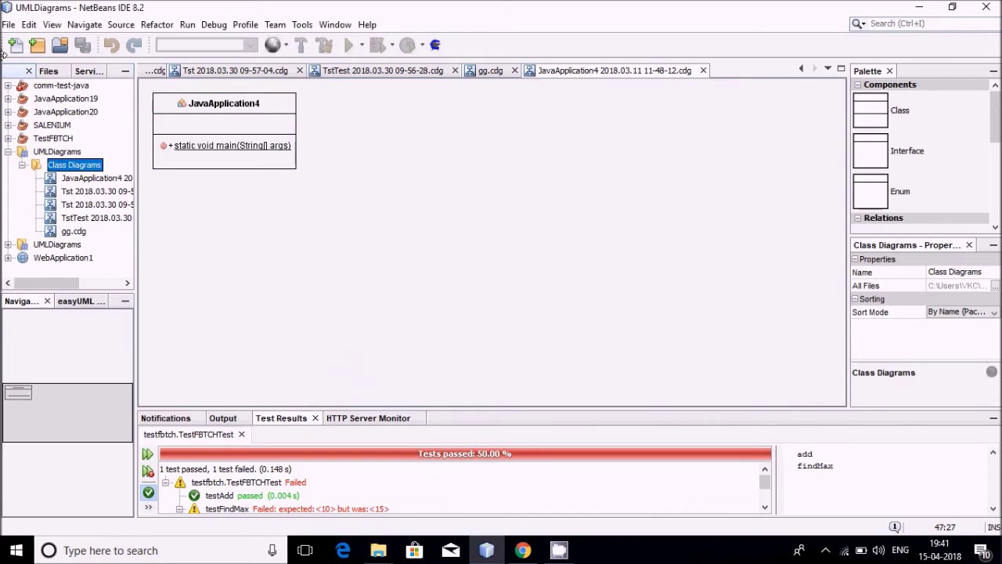
left_click(10, 26)
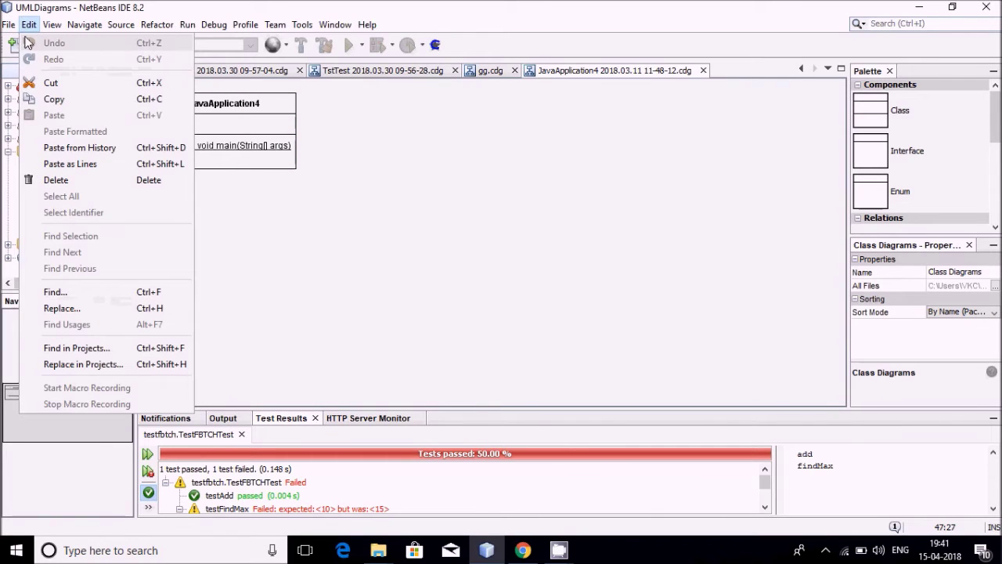
left_click(25, 45)
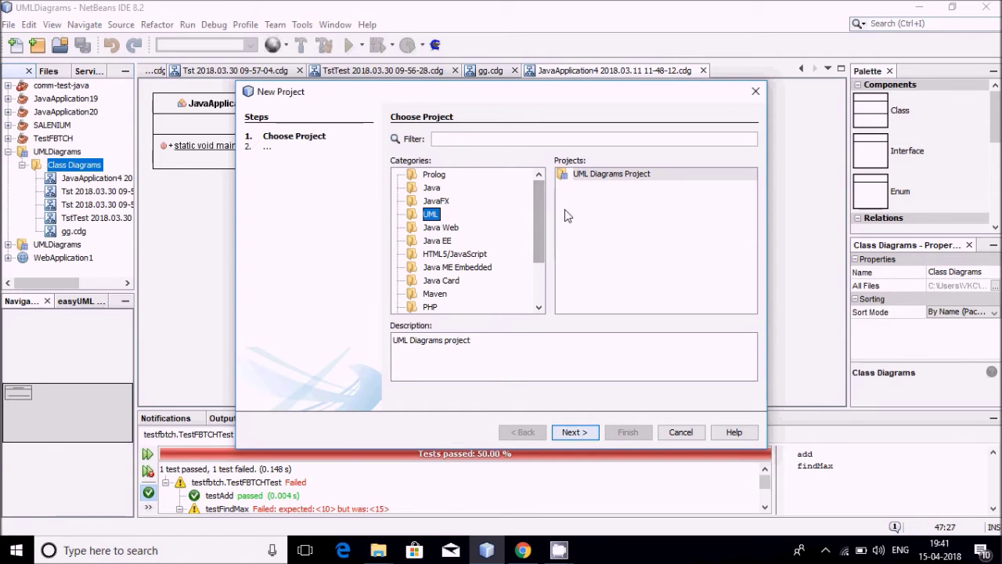
mouse_move(538, 213)
left_mouse_down()
mouse_move(537, 253)
mouse_move(534, 198)
left_mouse_up()
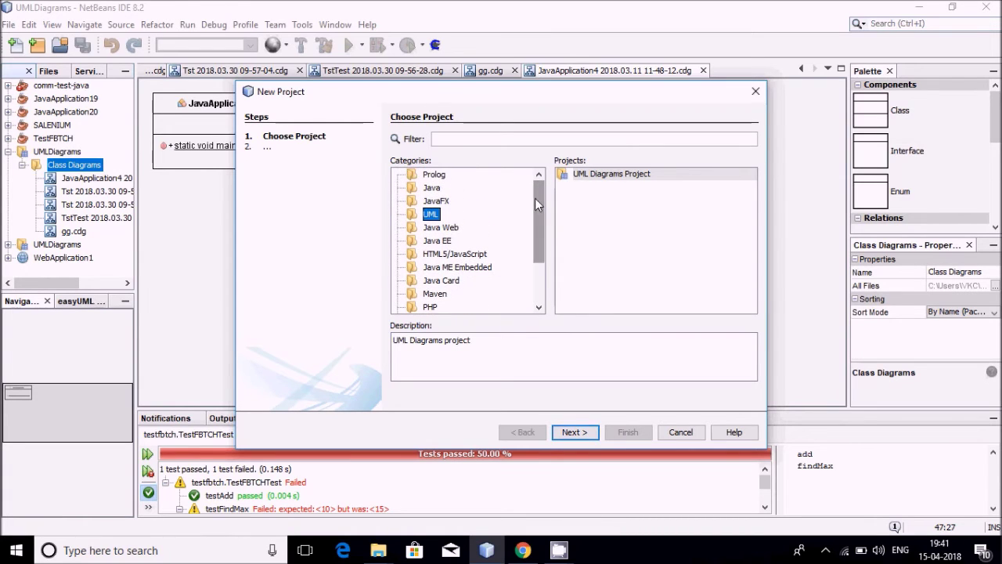
left_click(755, 90)
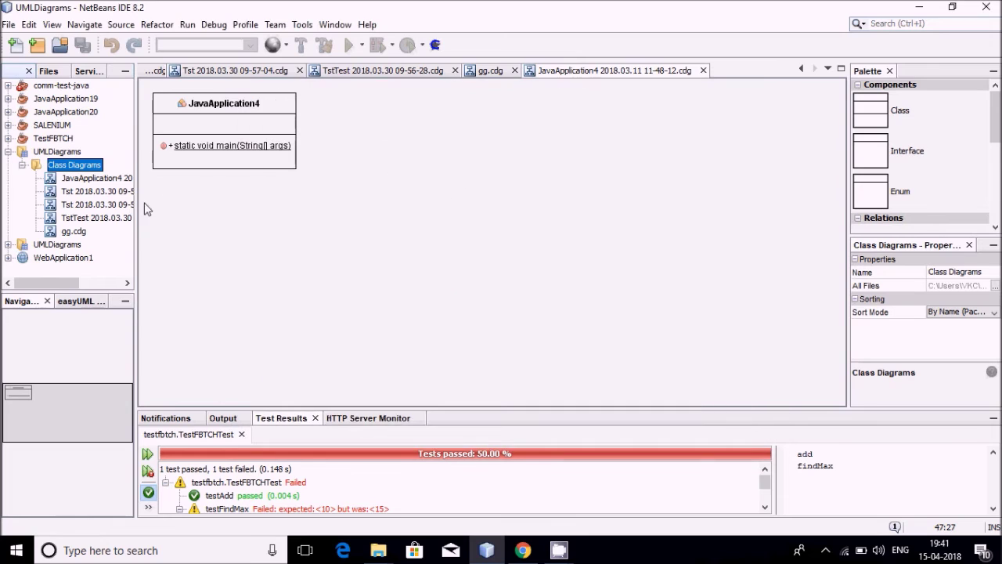
Expand the second UMLDiagrams project and inspect its Class Diagrams folder, leaving the names unedited
double_click(57, 244)
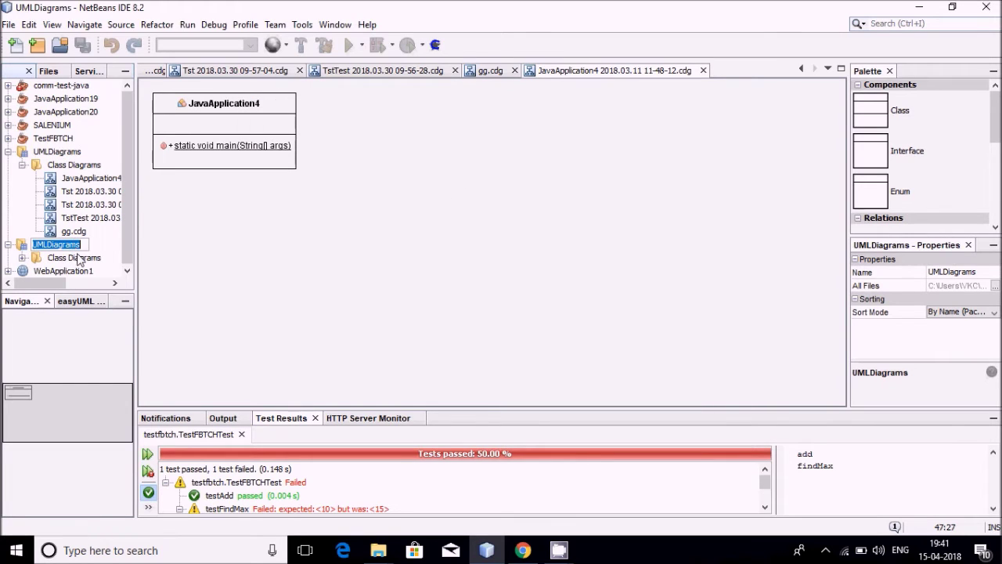
left_click(78, 260)
double_click(81, 258)
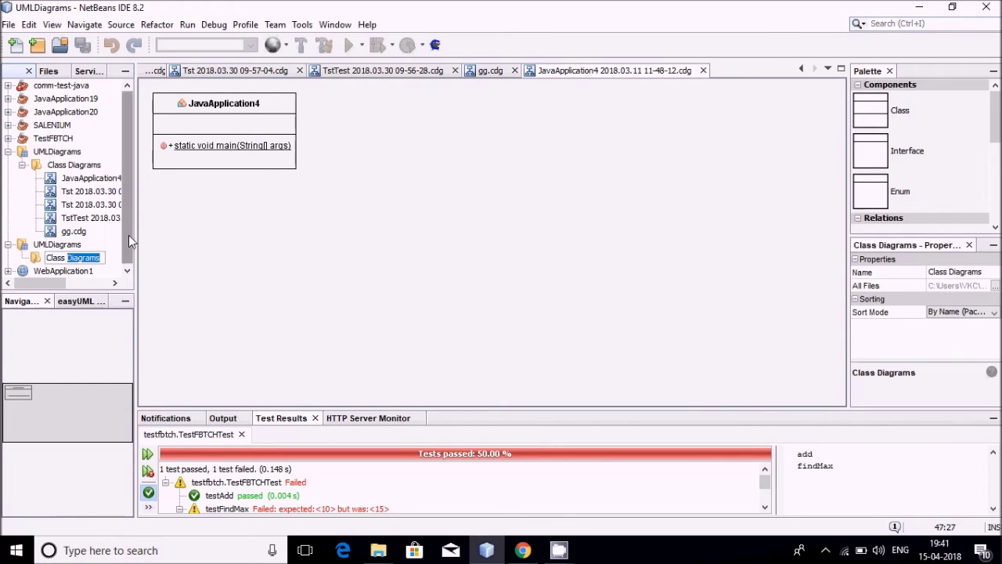
left_click(224, 235)
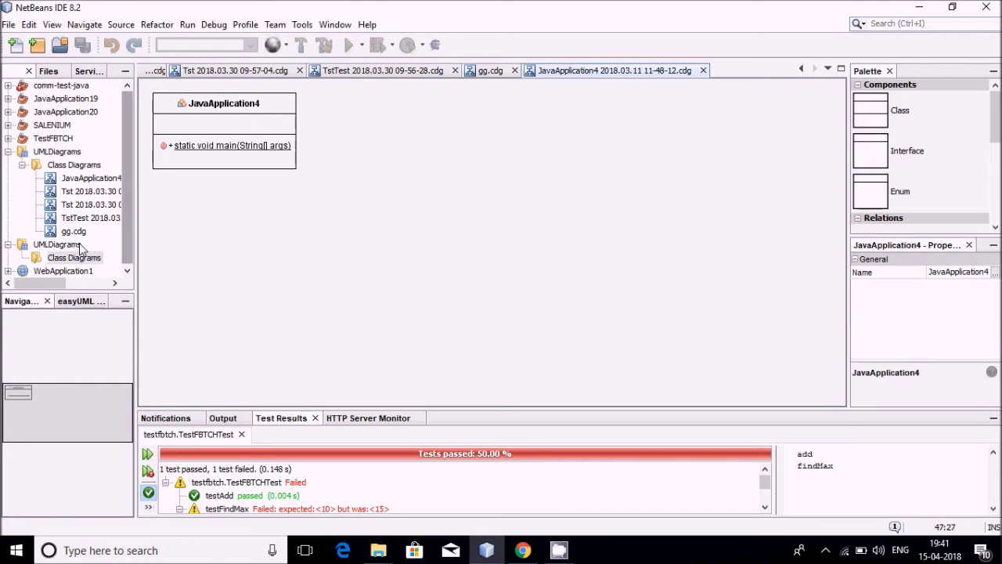
Create a new UML Diagrams Project named TestUMLDig in the default location
left_click(8, 24)
mouse_move(28, 25)
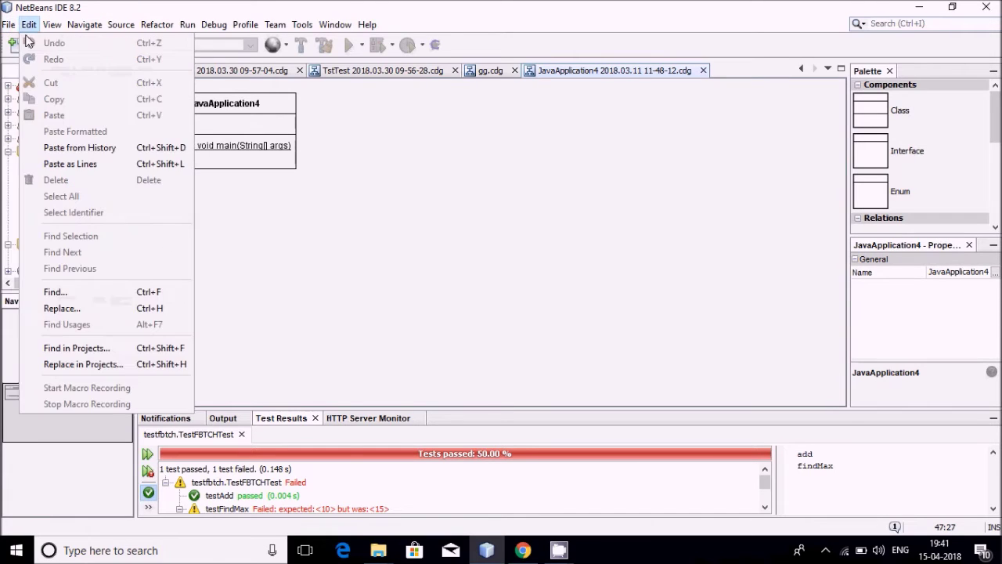
left_click(47, 44)
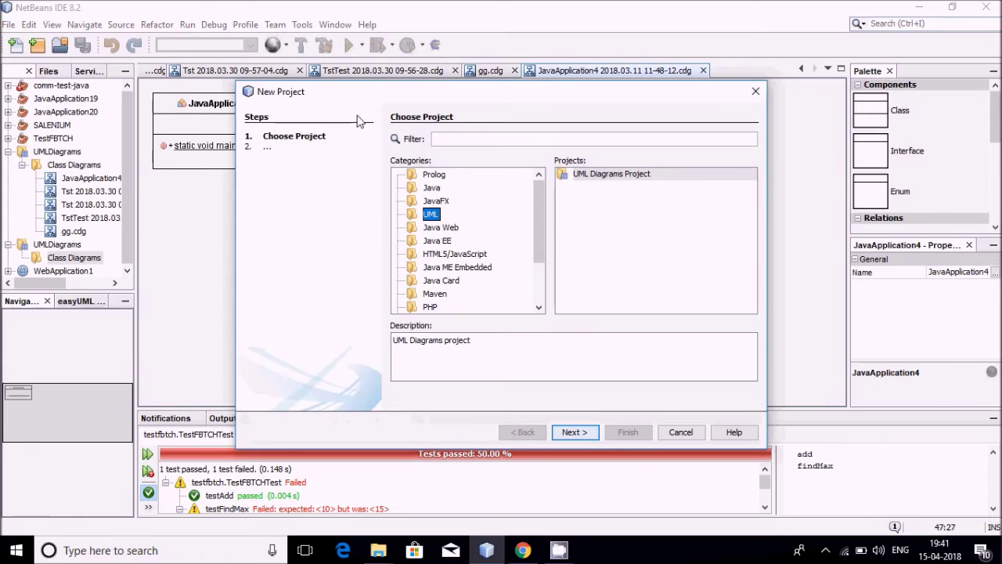
left_click(609, 176)
left_click(574, 433)
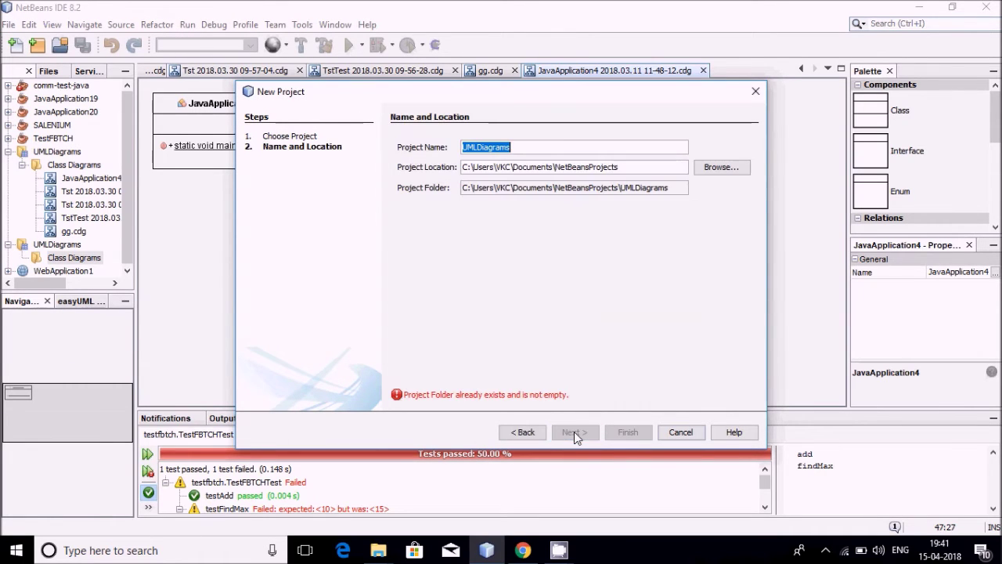
left_click(540, 149)
double_click(533, 149)
type("TestUMLDig")
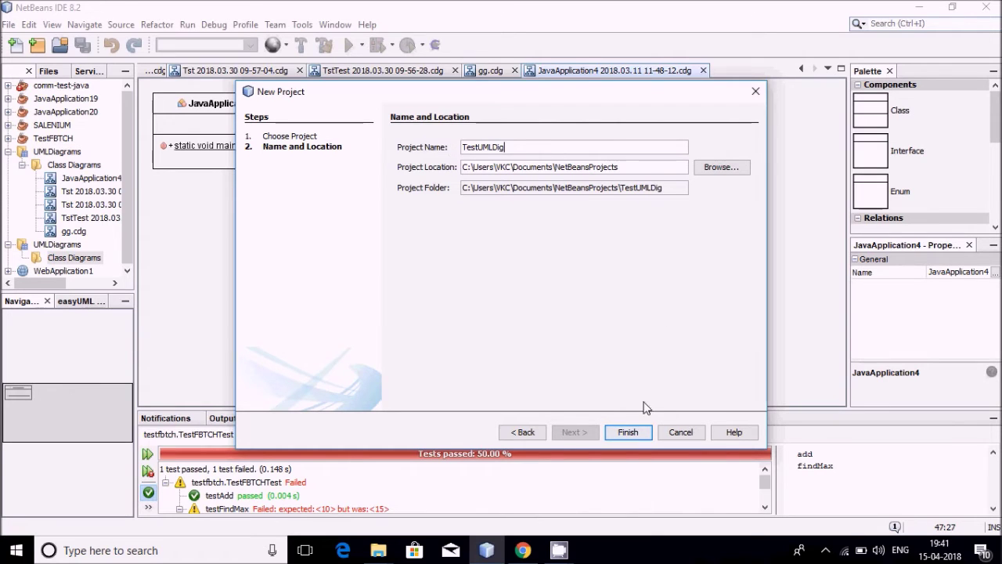
left_click(632, 432)
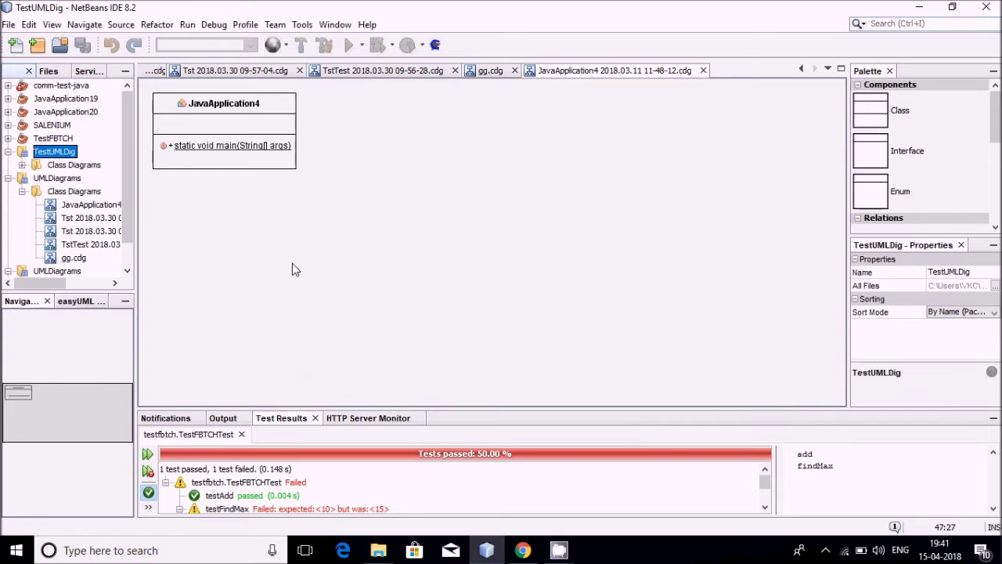
left_click(64, 166)
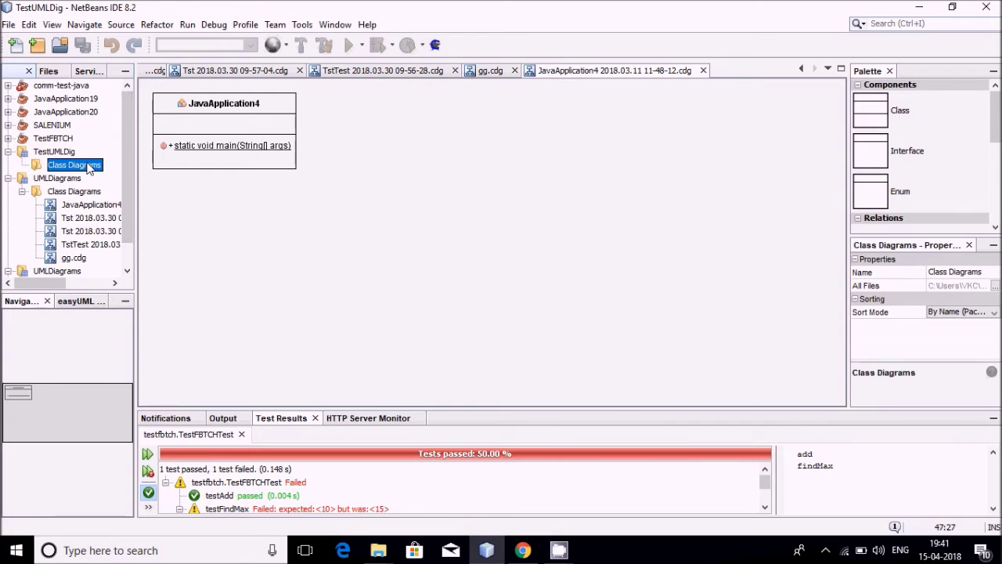
right_click(63, 167)
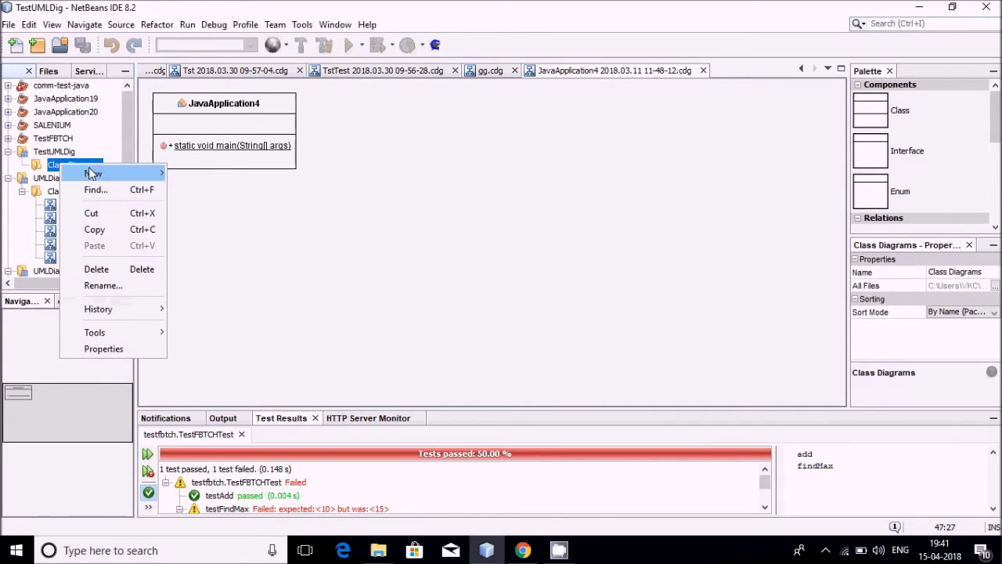
mouse_move(98, 173)
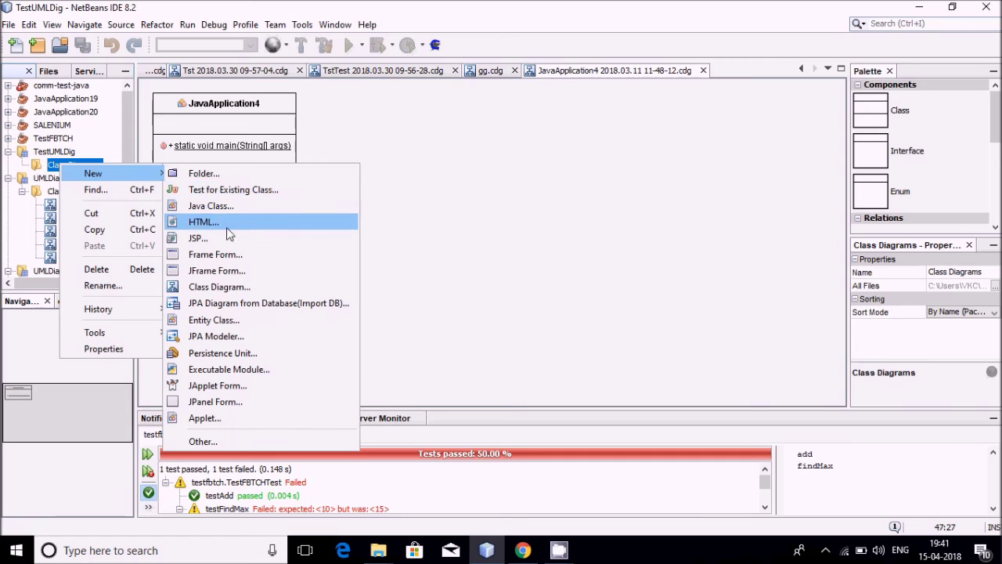
left_click(229, 320)
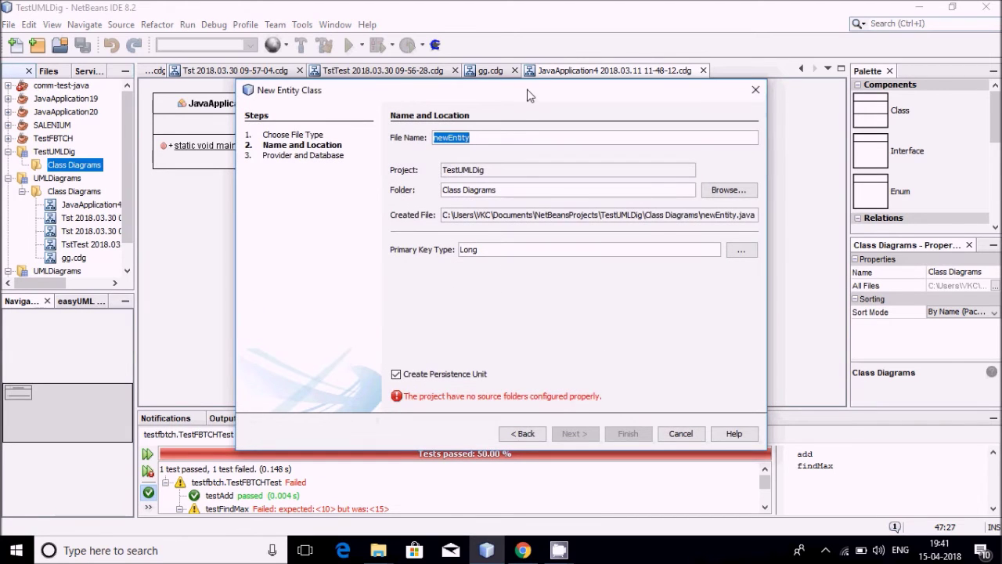
type("Test")
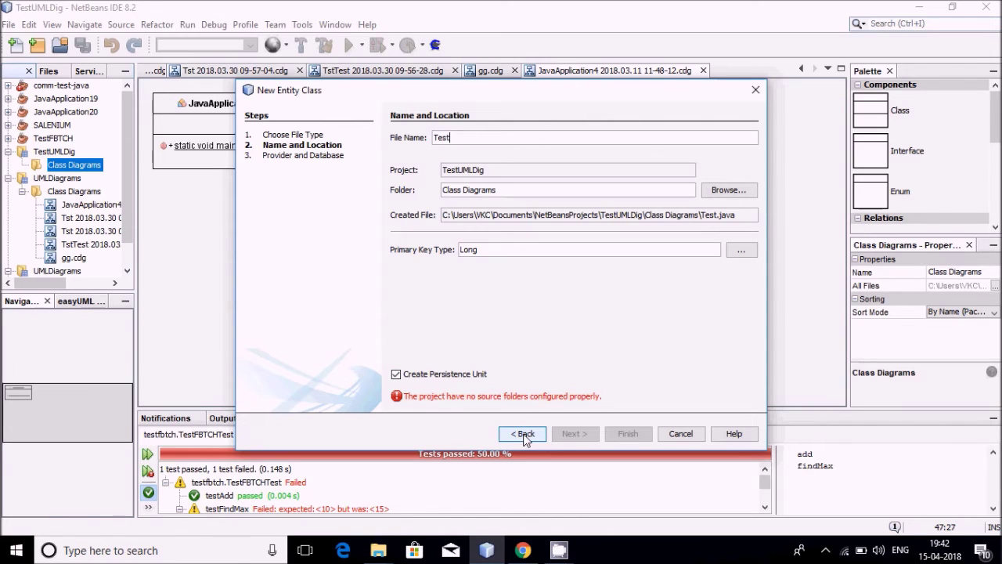
left_click(396, 375)
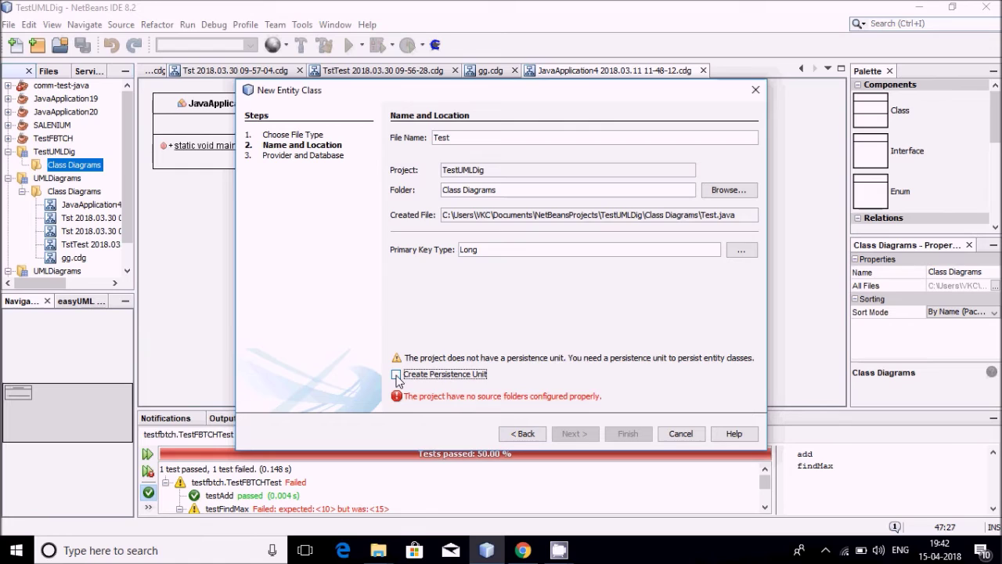
left_click(396, 374)
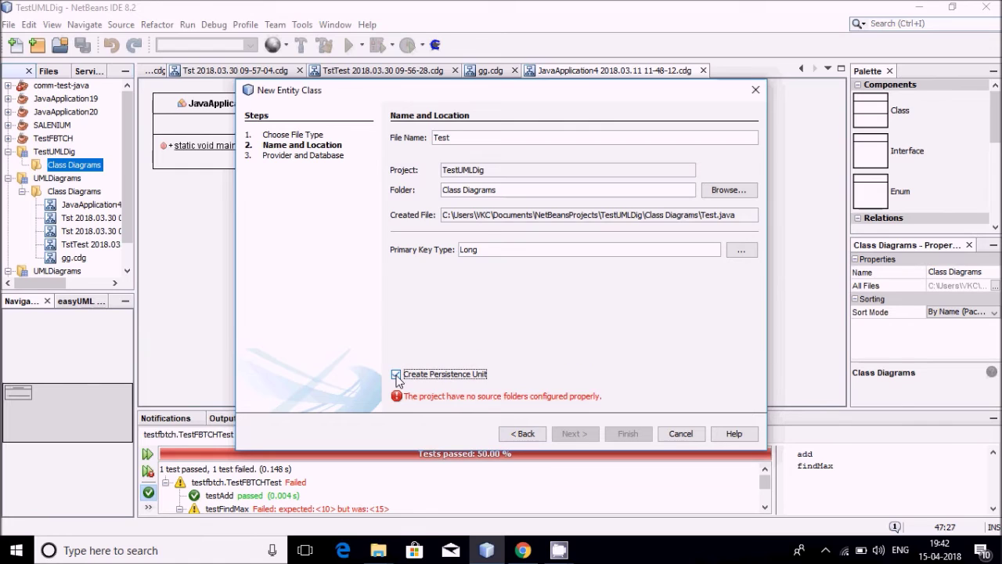
left_click(518, 188)
left_click(523, 434)
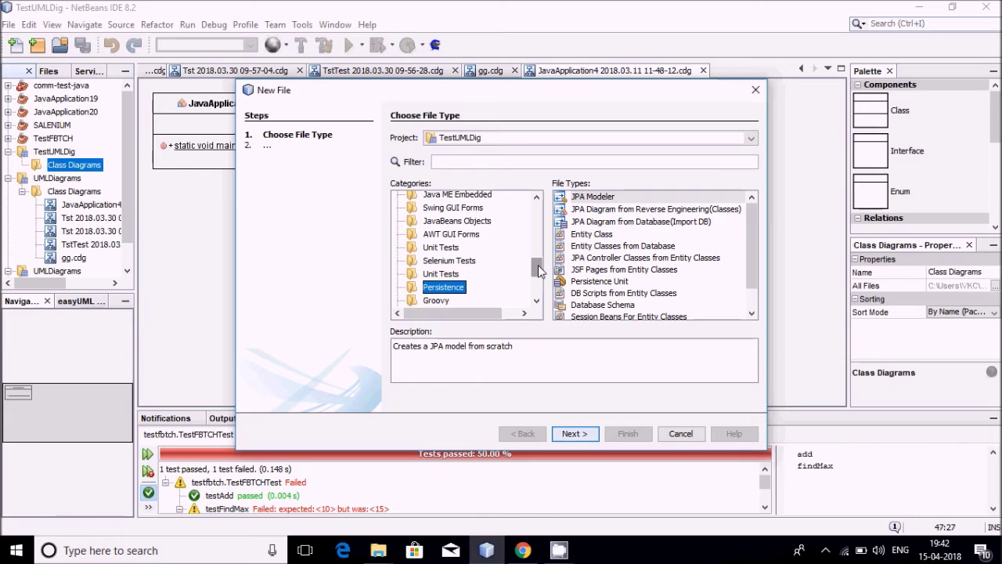
left_click_drag(537, 270, 537, 204)
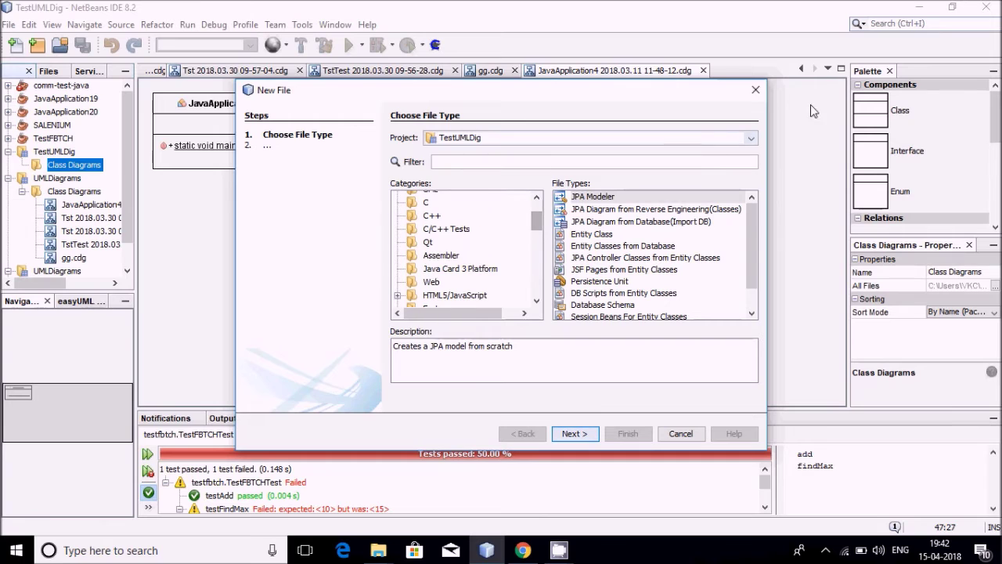
left_click(760, 90)
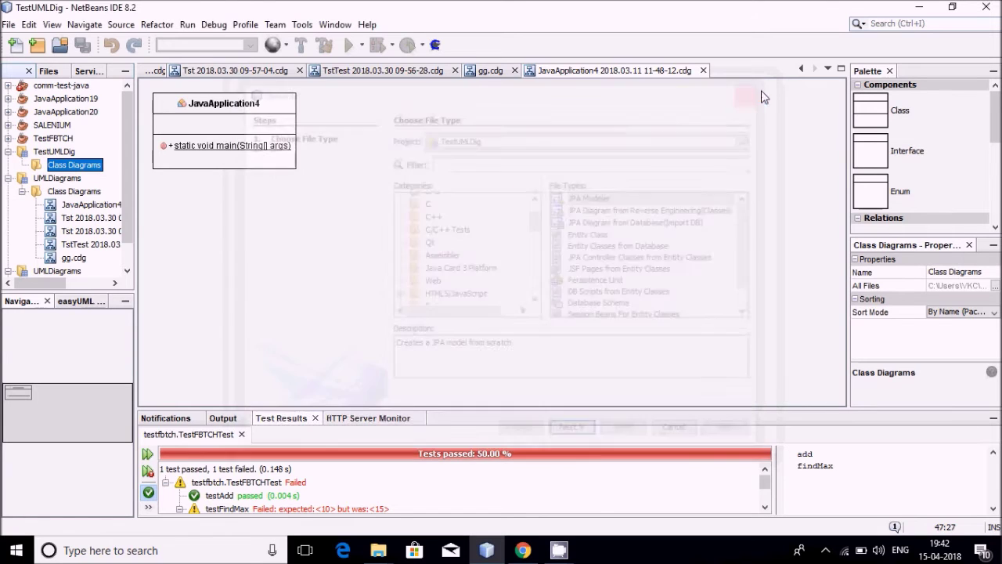
right_click(72, 167)
mouse_move(110, 176)
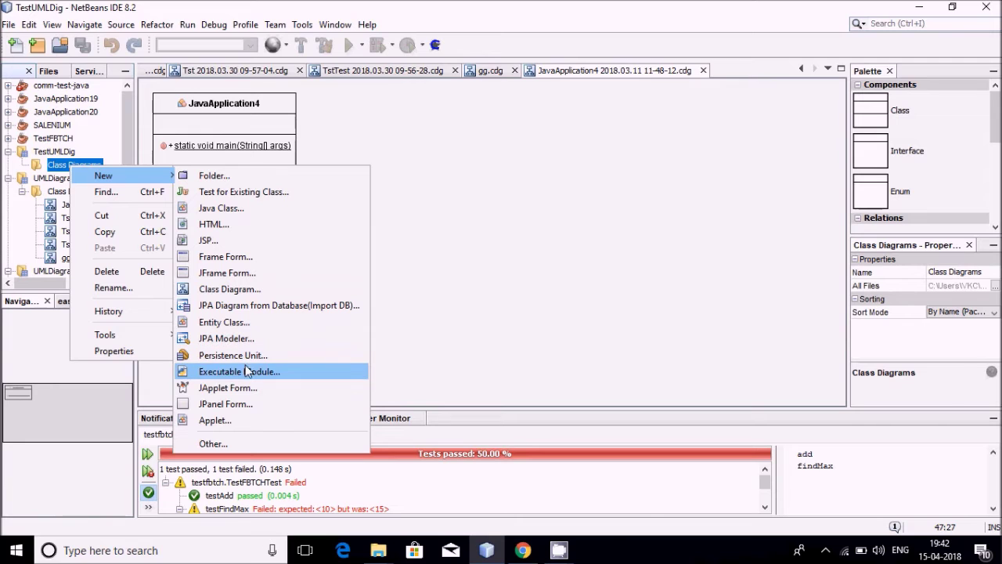
left_click(235, 443)
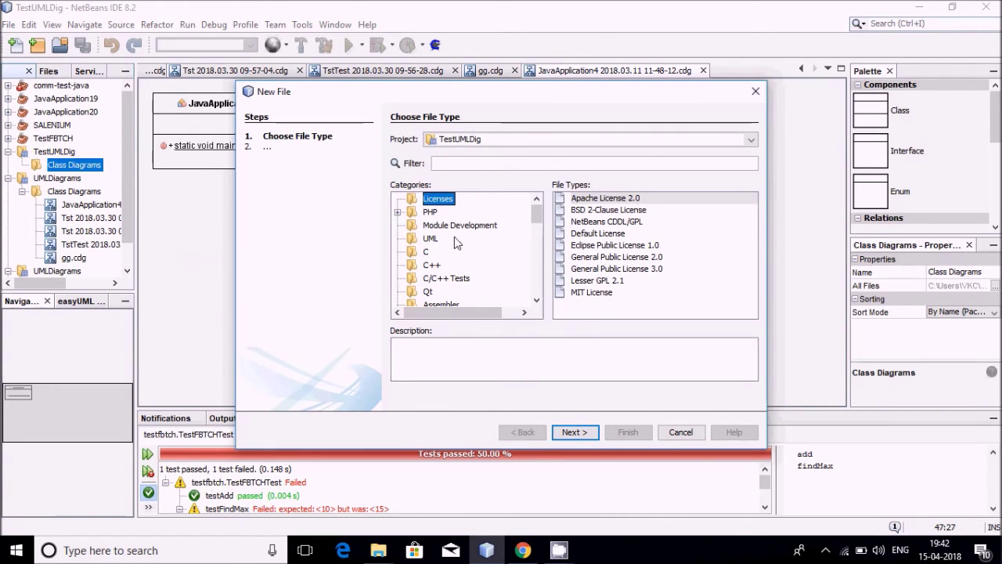
left_click(427, 241)
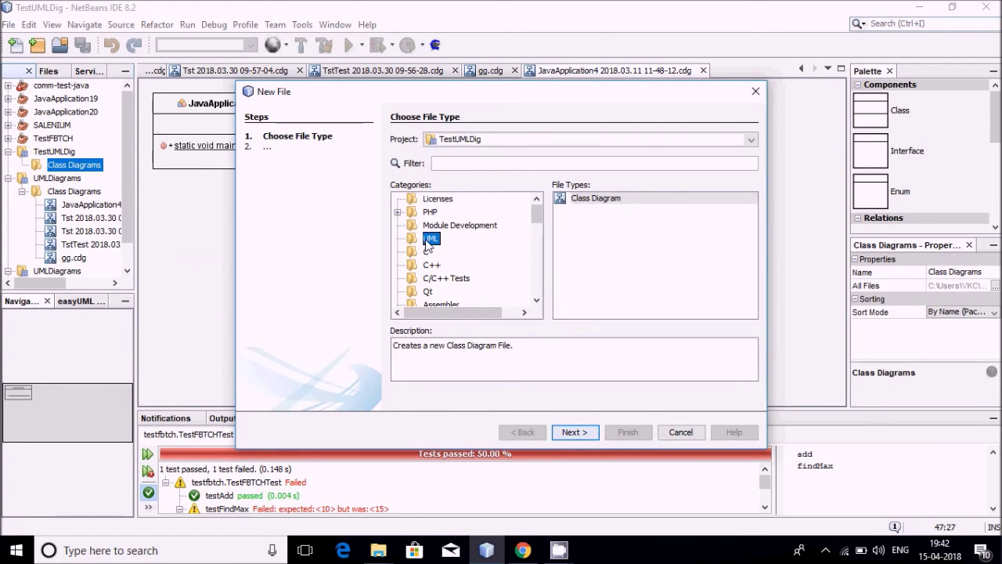
left_click(608, 201)
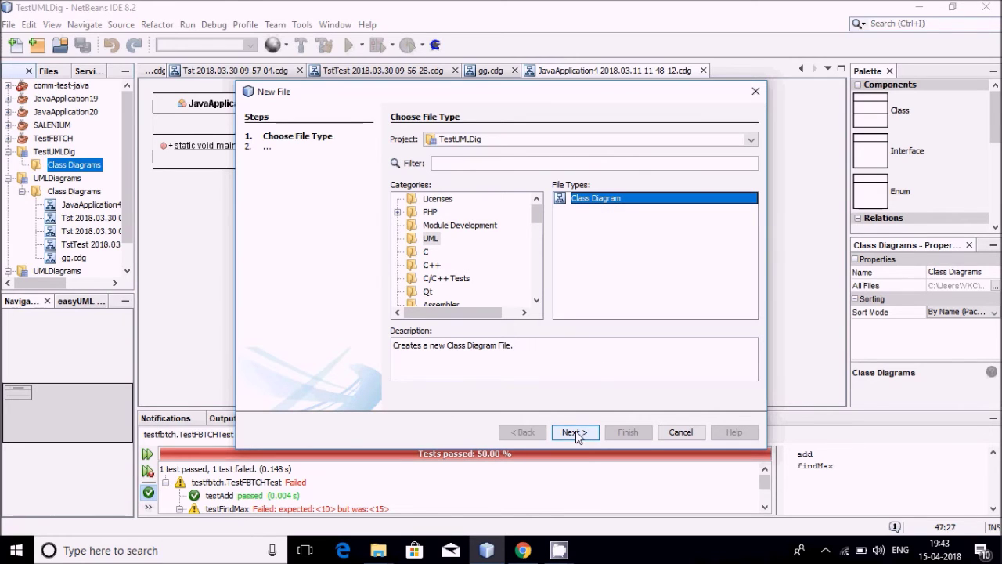
left_click(670, 433)
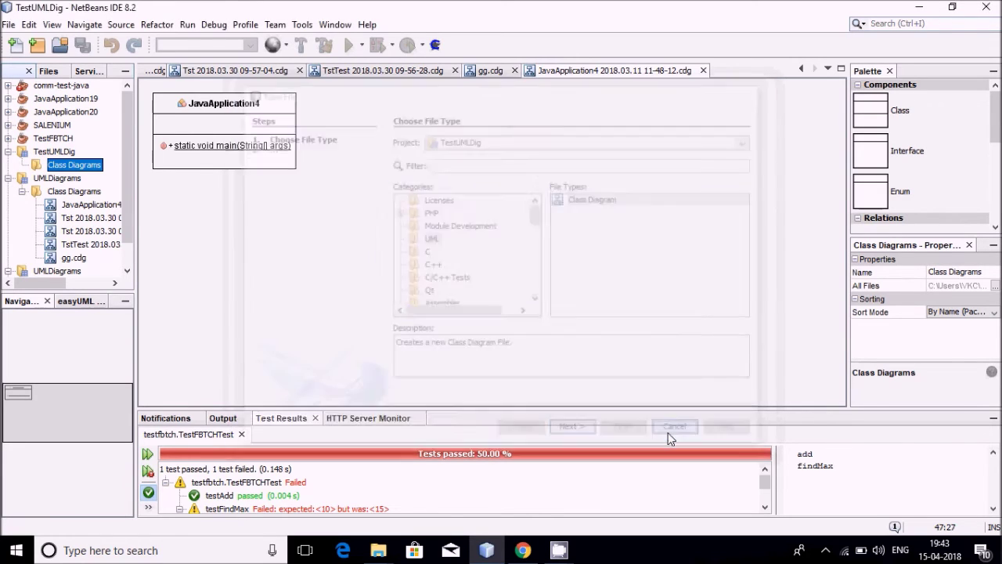
Create a UML class diagram file named TestUML in the Class Diagrams folder of the TestUMLDig project
left_click(61, 154)
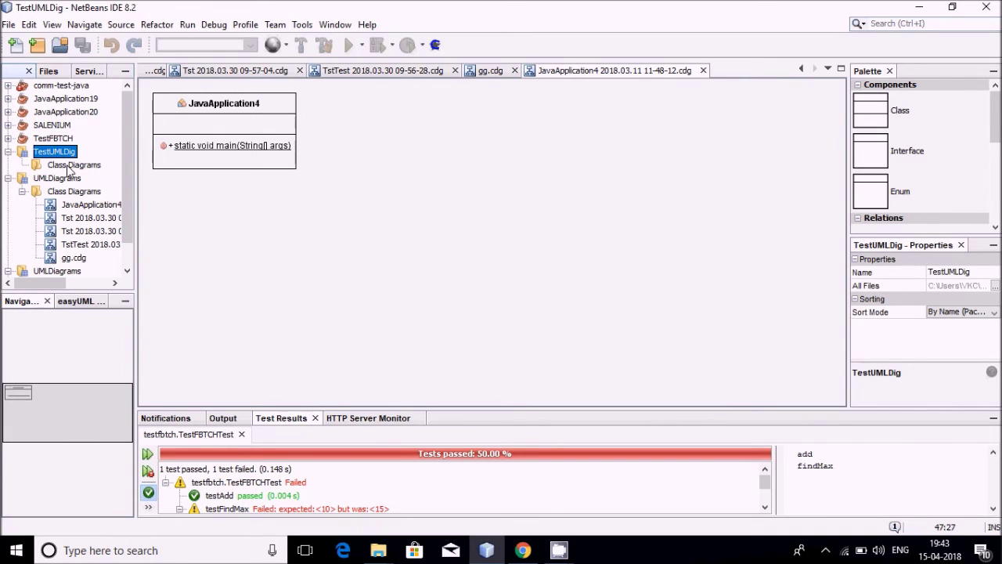
left_click(69, 166)
right_click(71, 168)
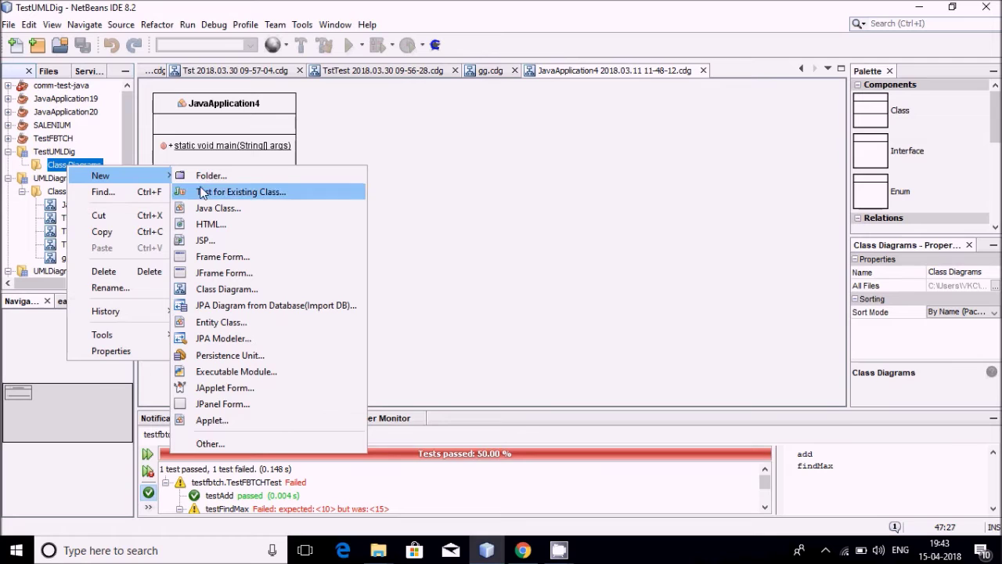
left_click(210, 443)
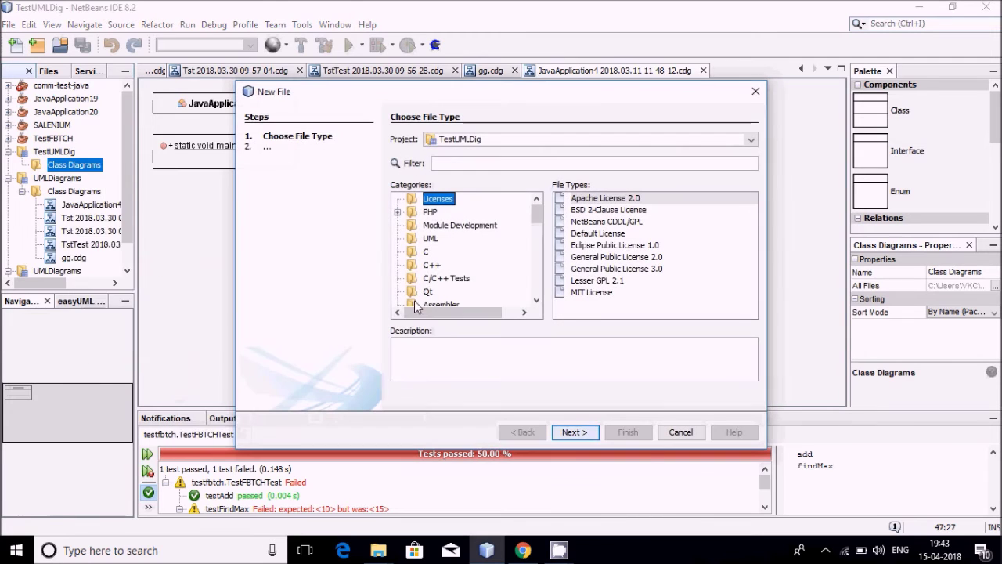
left_click(431, 242)
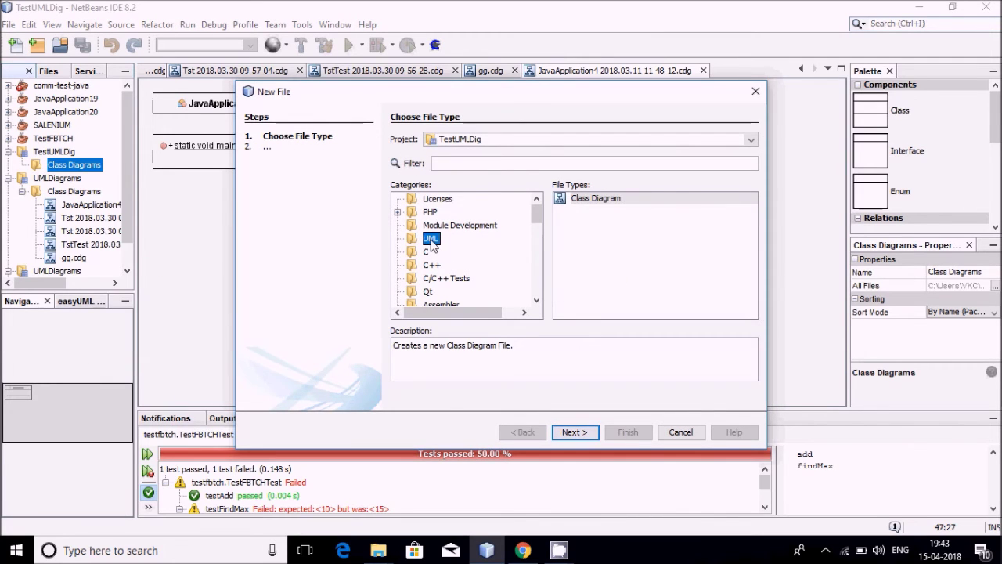
left_click(588, 200)
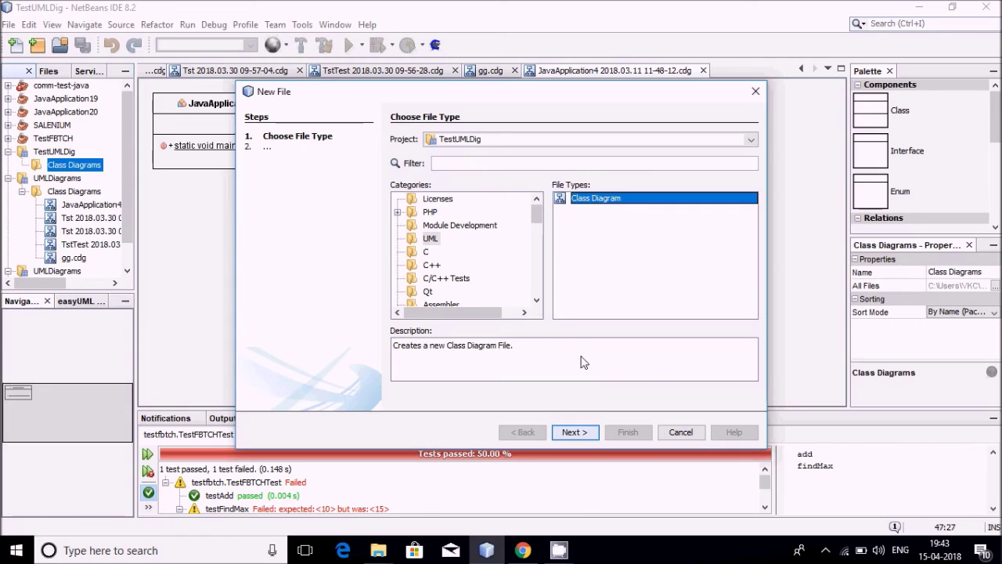
left_click(581, 434)
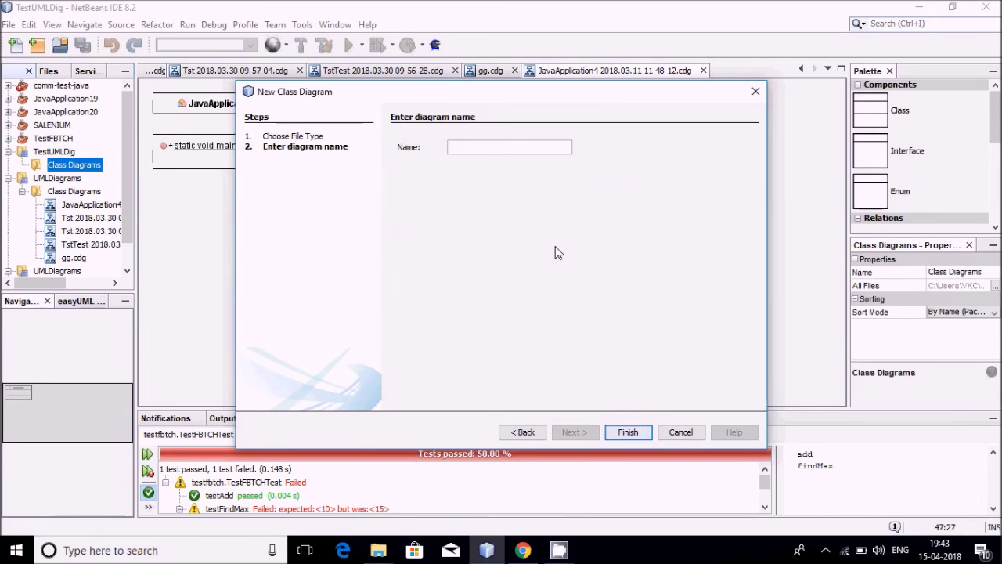
type("TestUML")
left_click(629, 434)
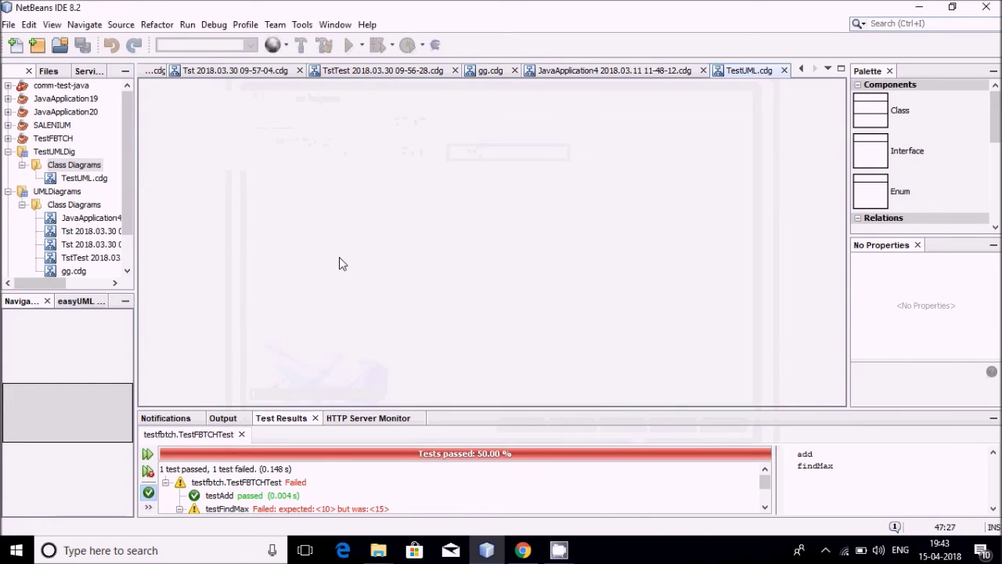
Place a new class in the upper middle of the TestUML diagram and name it Student
left_click(78, 180)
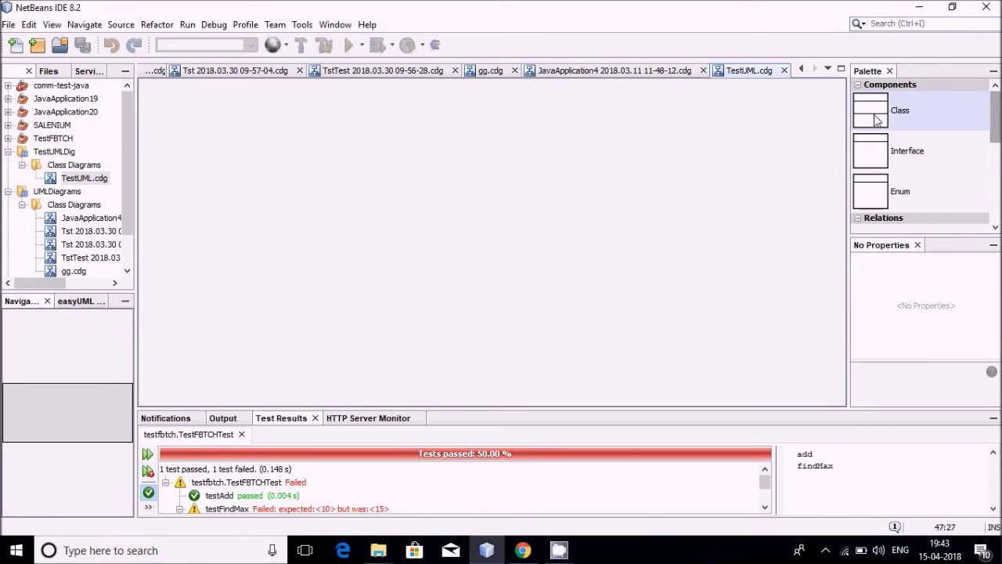
left_click_drag(877, 118, 479, 136)
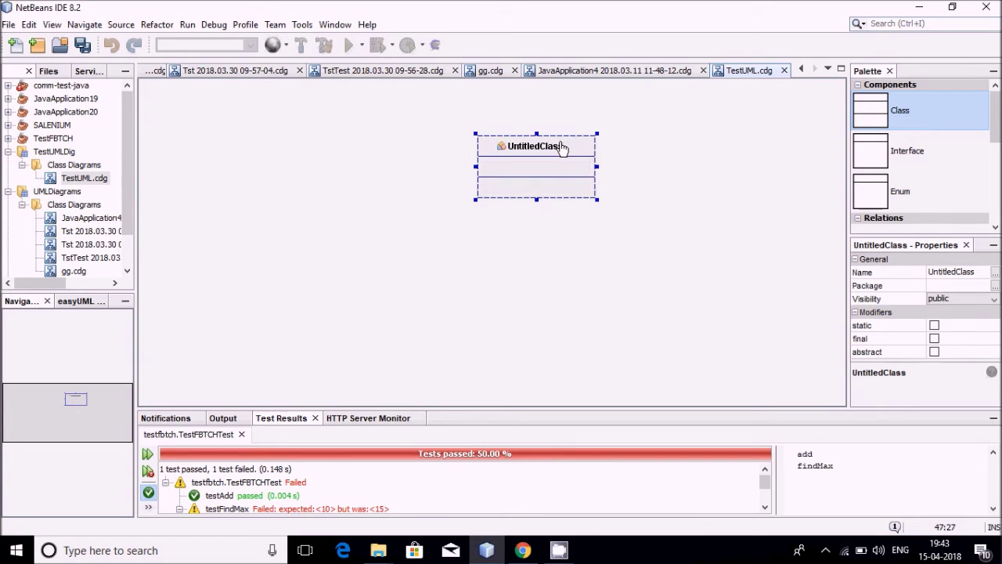
double_click(562, 149)
type("Student")
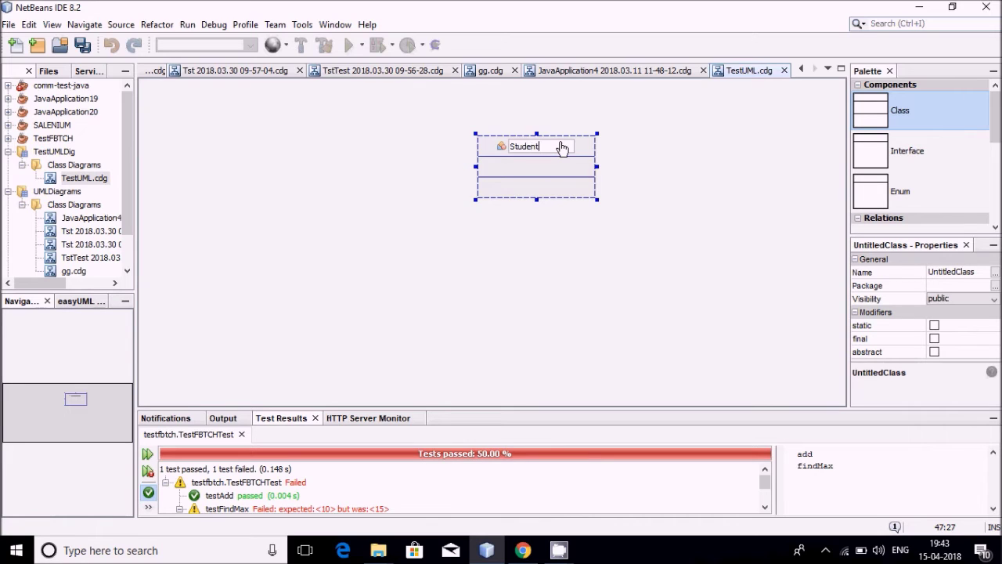
left_click(656, 215)
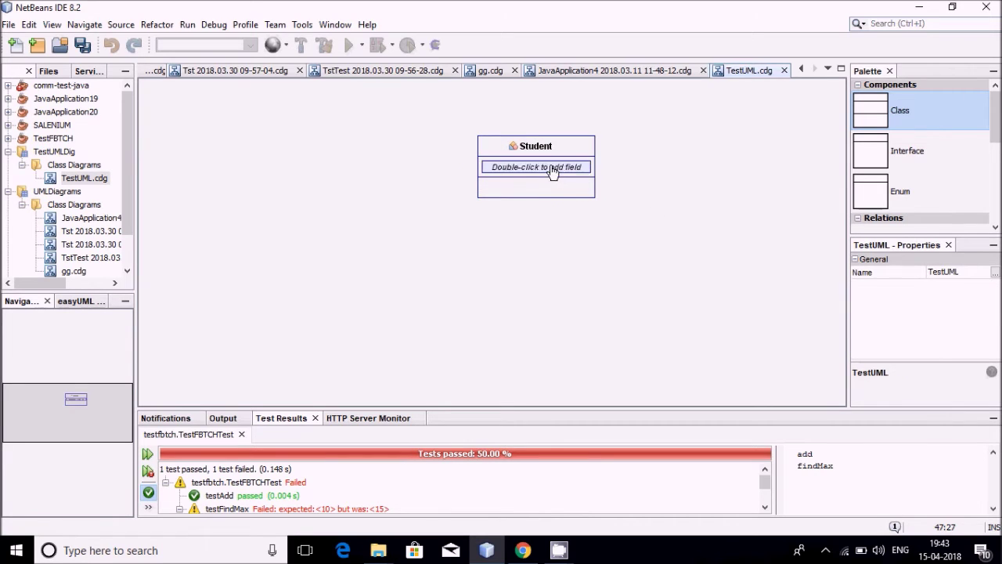
Add a field declared as "int en" to the Student class
left_click(553, 171)
double_click(552, 168)
type("int en")
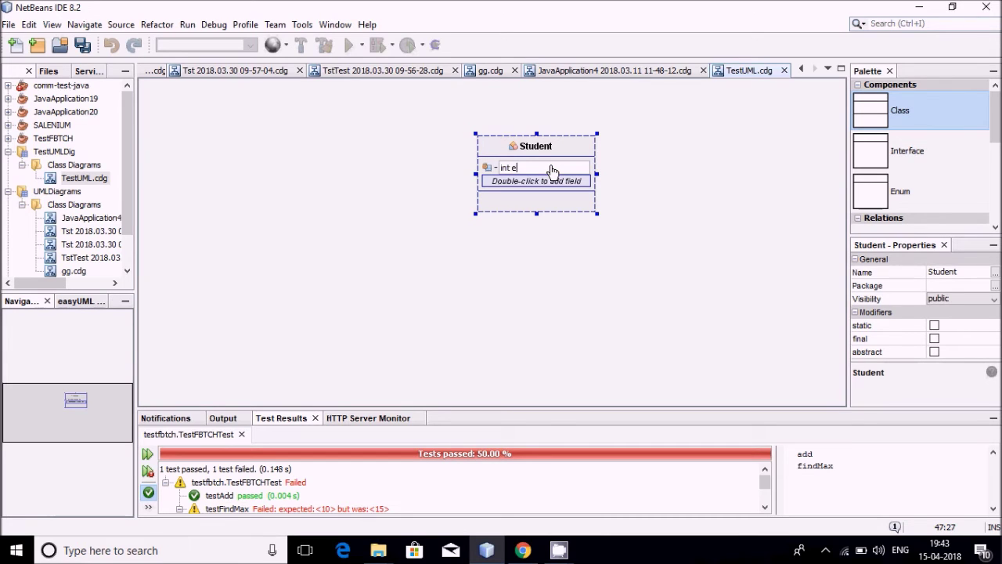
left_click(680, 204)
Add a method to the Student class, entering "int age" as its declaration
mouse_move(554, 205)
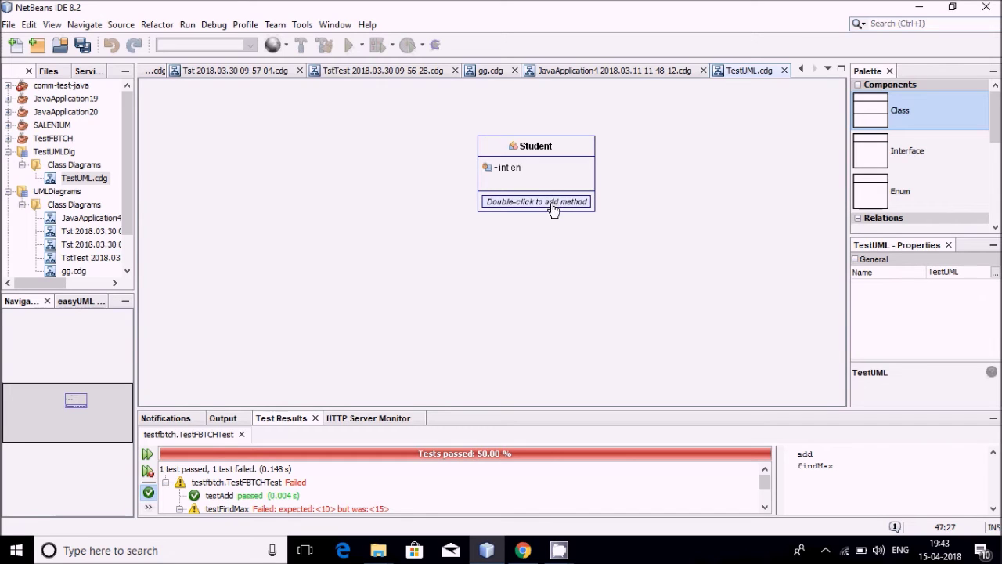
double_click(551, 205)
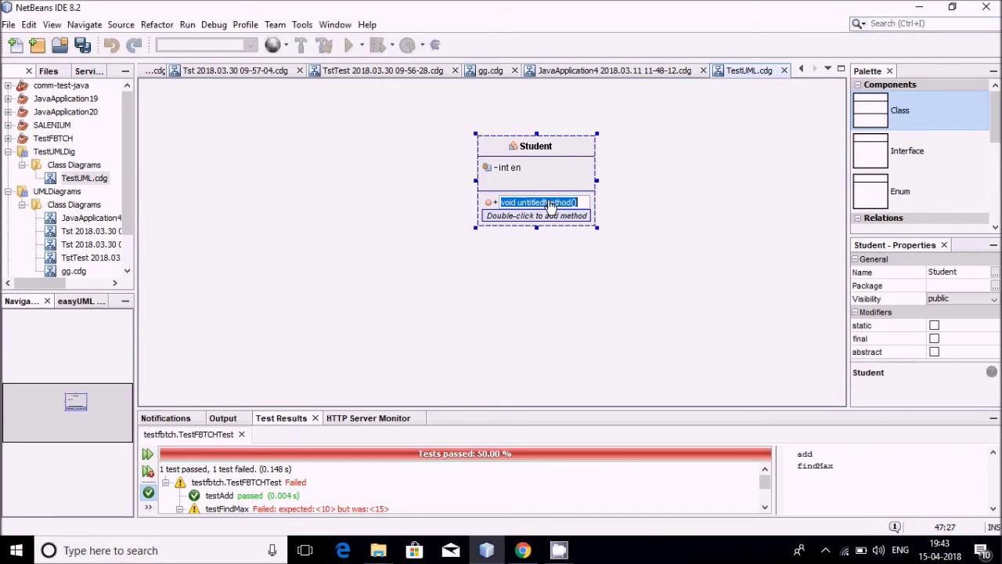
type("int age")
key("Return")
left_click(689, 256)
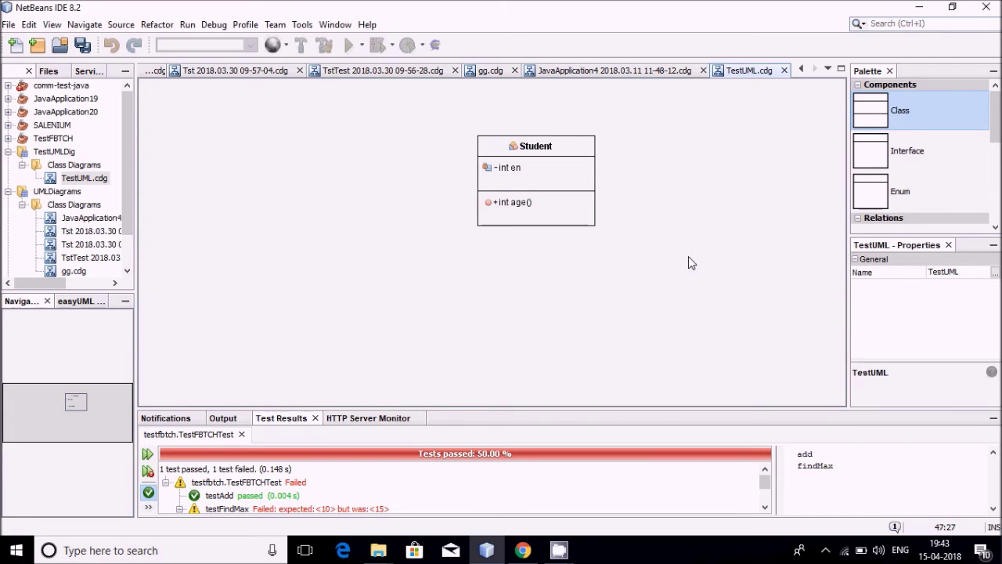
Add a second method declared as "void displayEn()" to the Student class
right_click(569, 149)
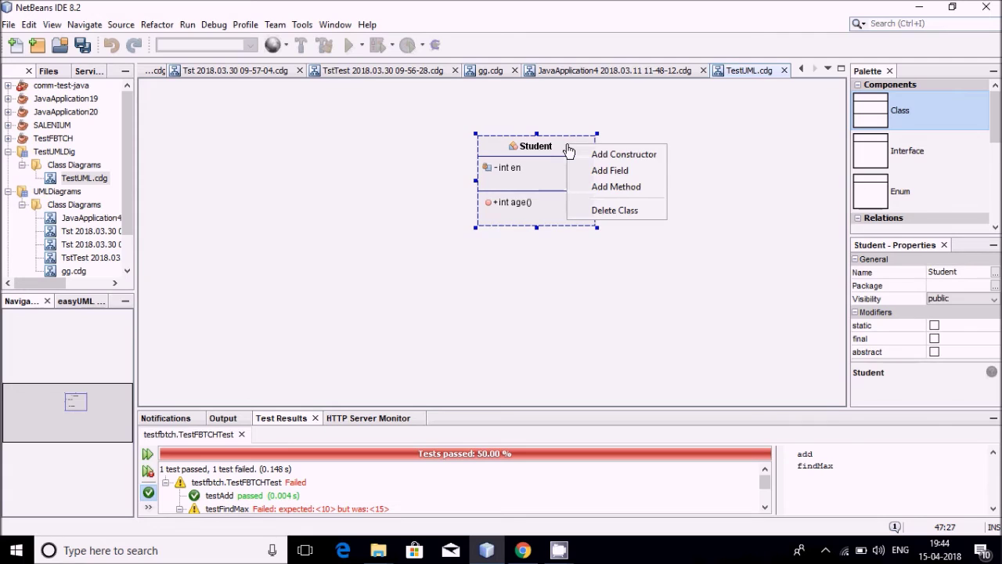
left_click(631, 186)
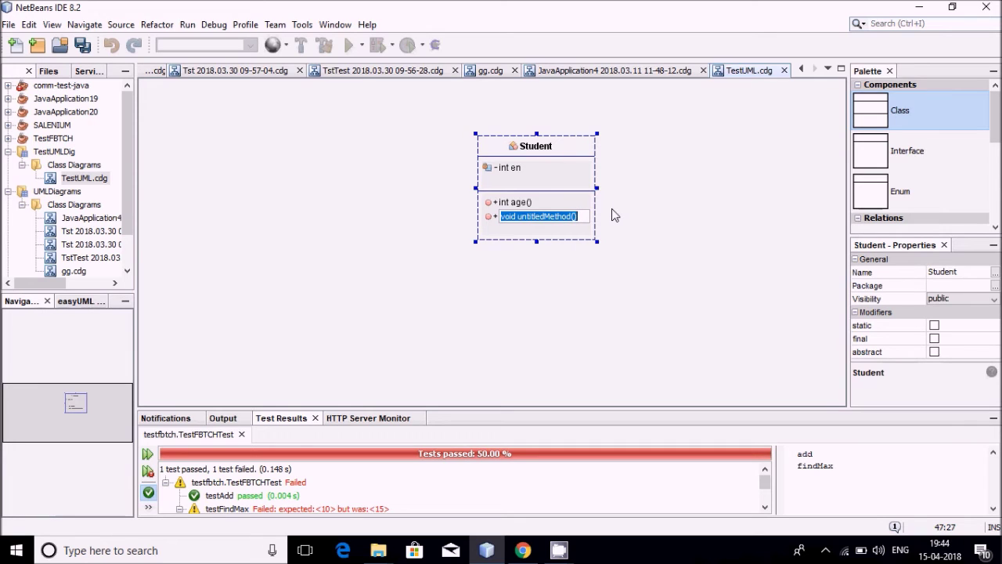
type("void")
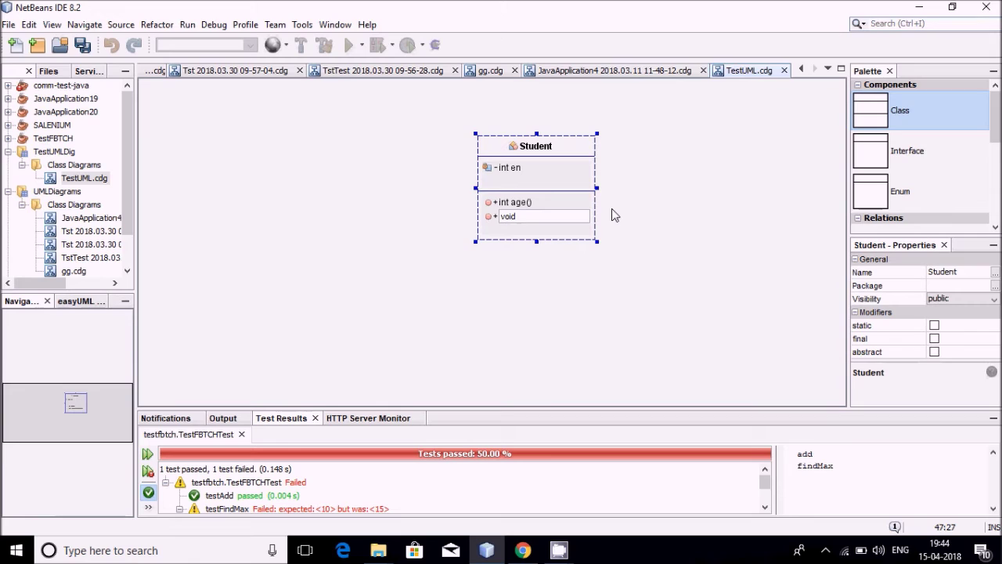
type("displayEn()")
key("Return")
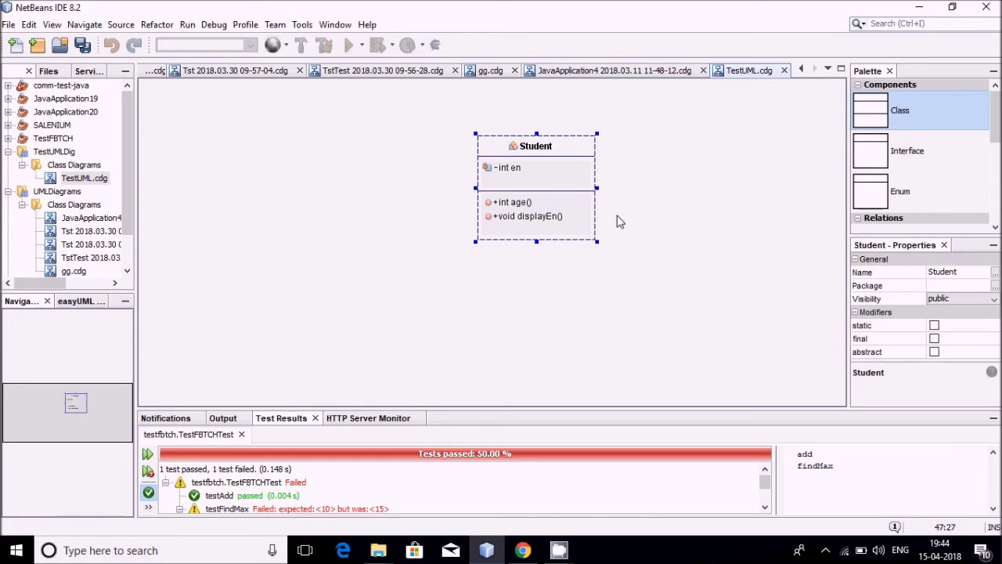
left_click(616, 222)
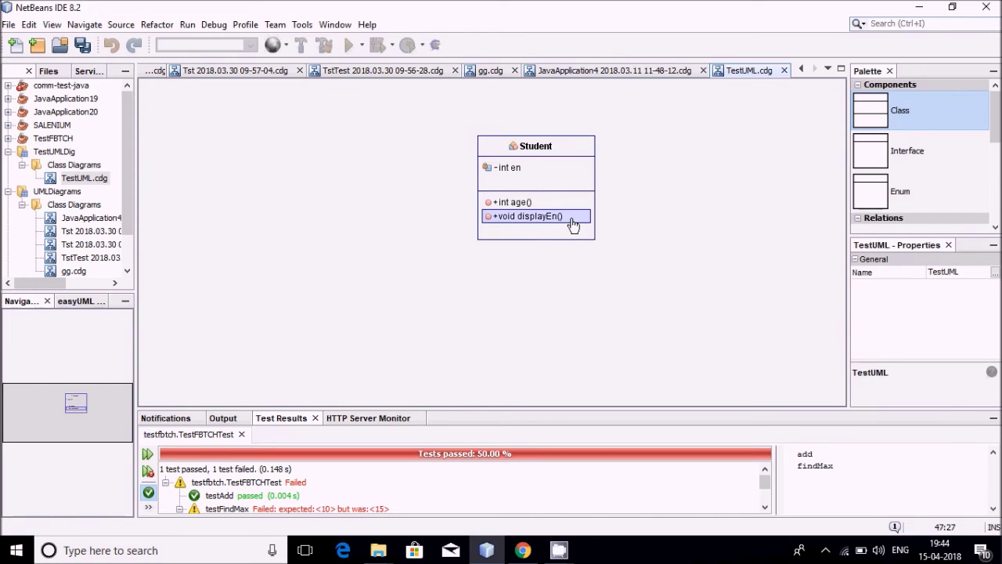